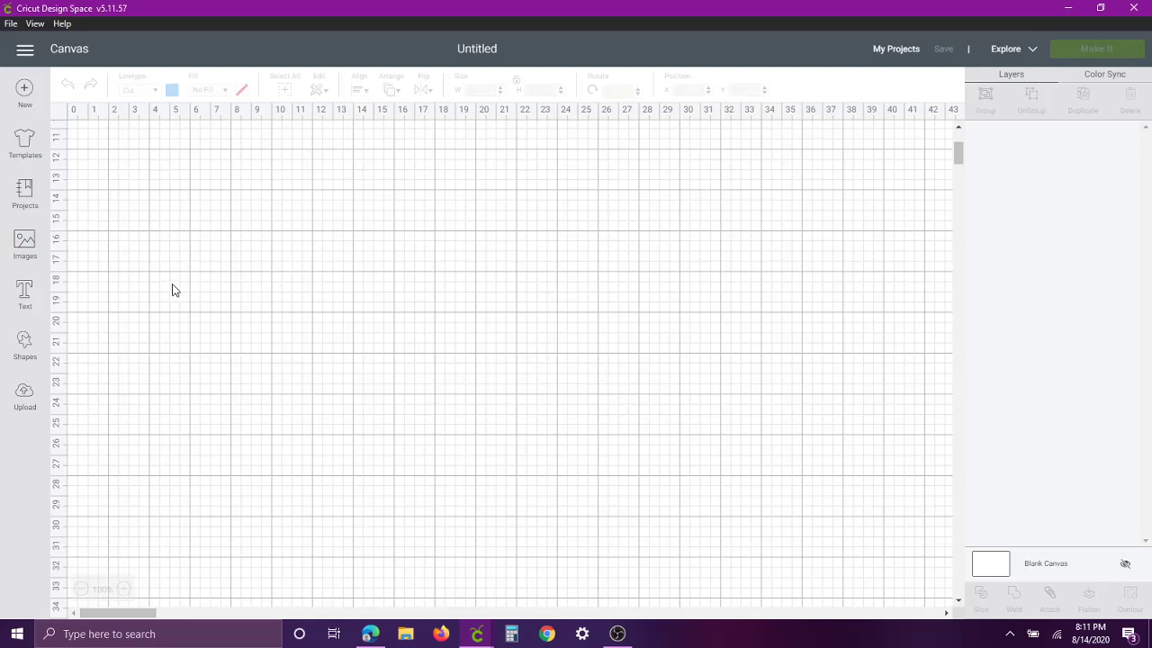
Insert a triangle from Shapes and set its colour to blue
click(24, 342)
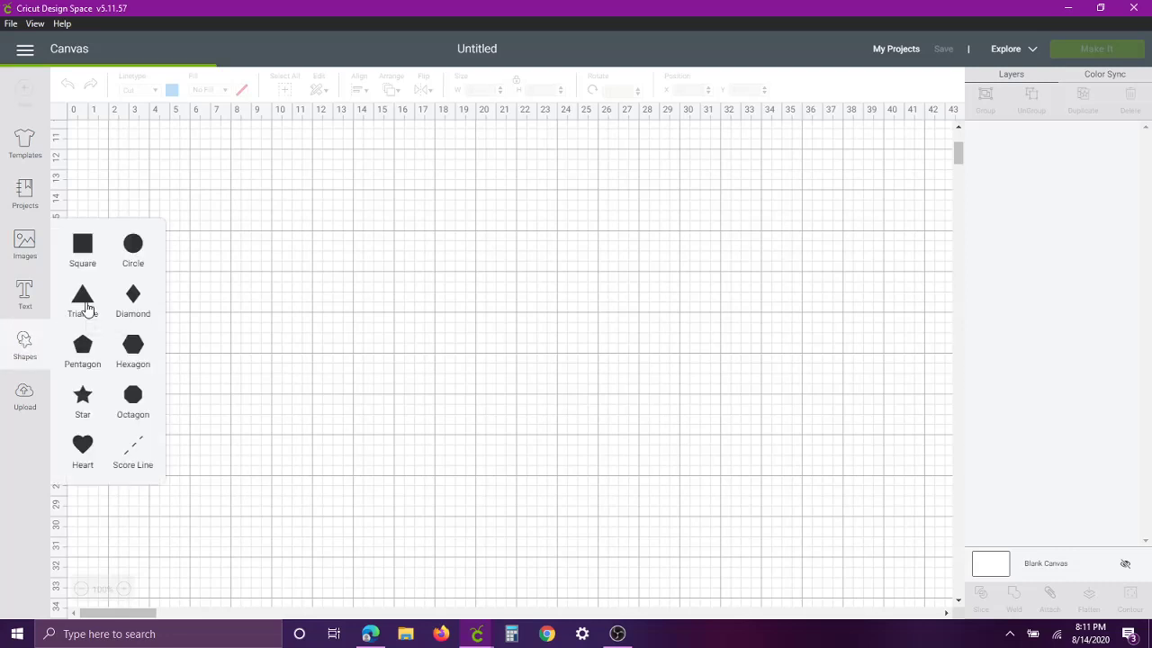
click(31, 349)
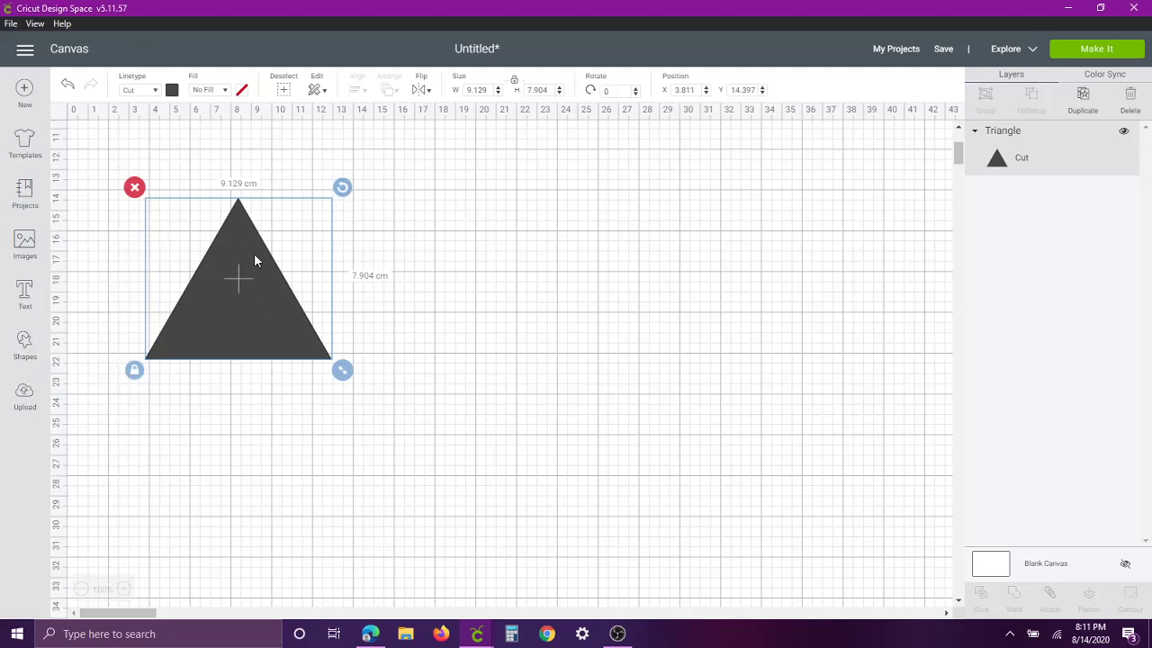
click(172, 91)
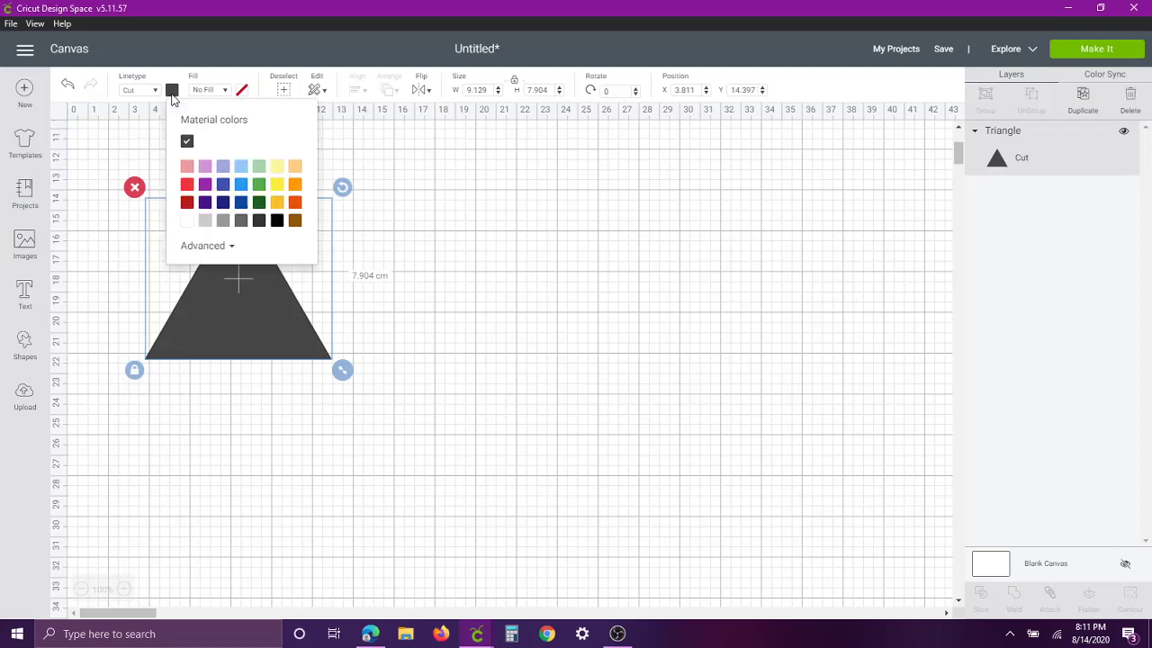
click(241, 185)
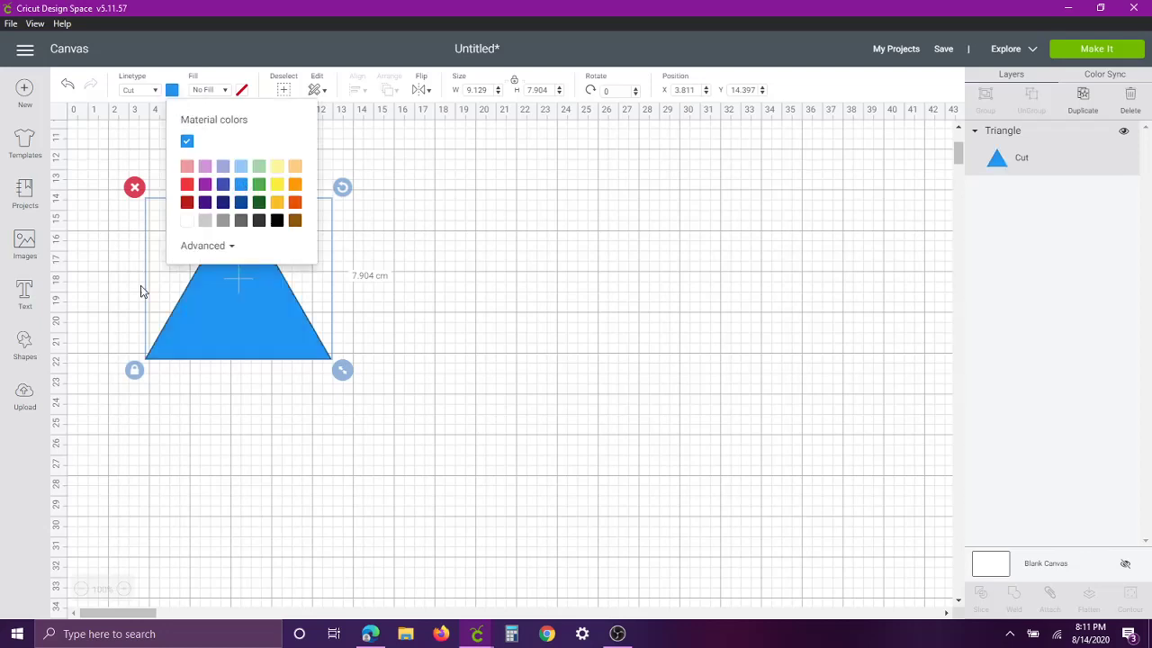
click(172, 91)
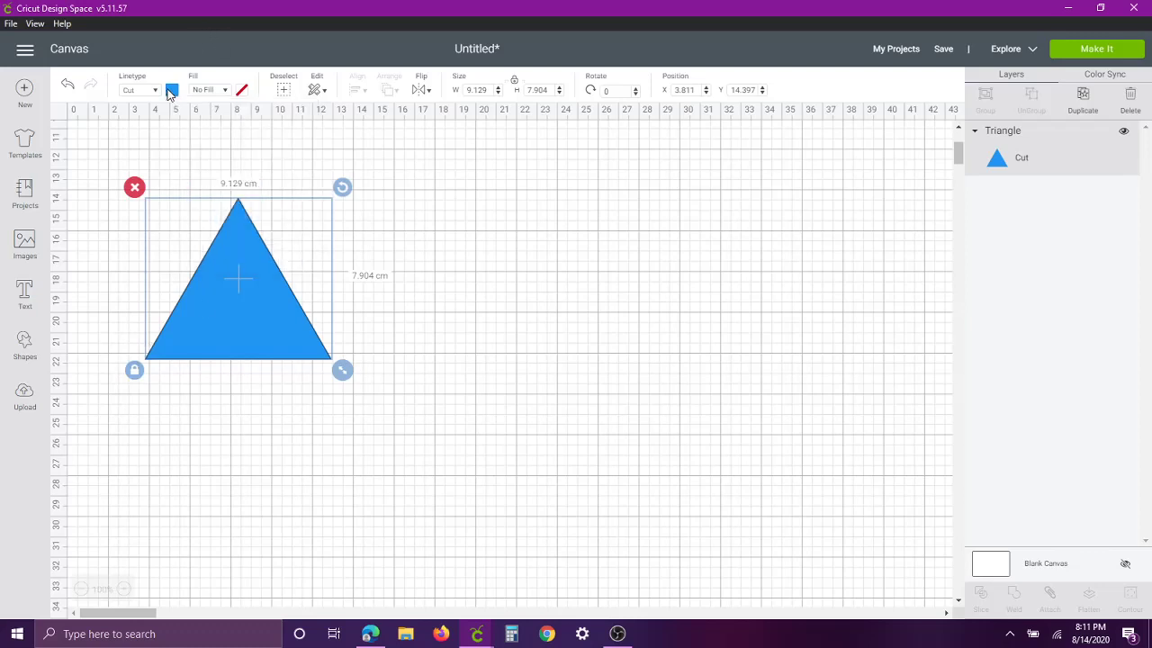
Unlock proportions and resize the triangle to 21 cm high and 2.54 cm wide
click(515, 84)
click(551, 89)
drag(551, 90, 516, 94)
text(21)
key(Return)
drag(490, 90, 448, 101)
text(2.54)
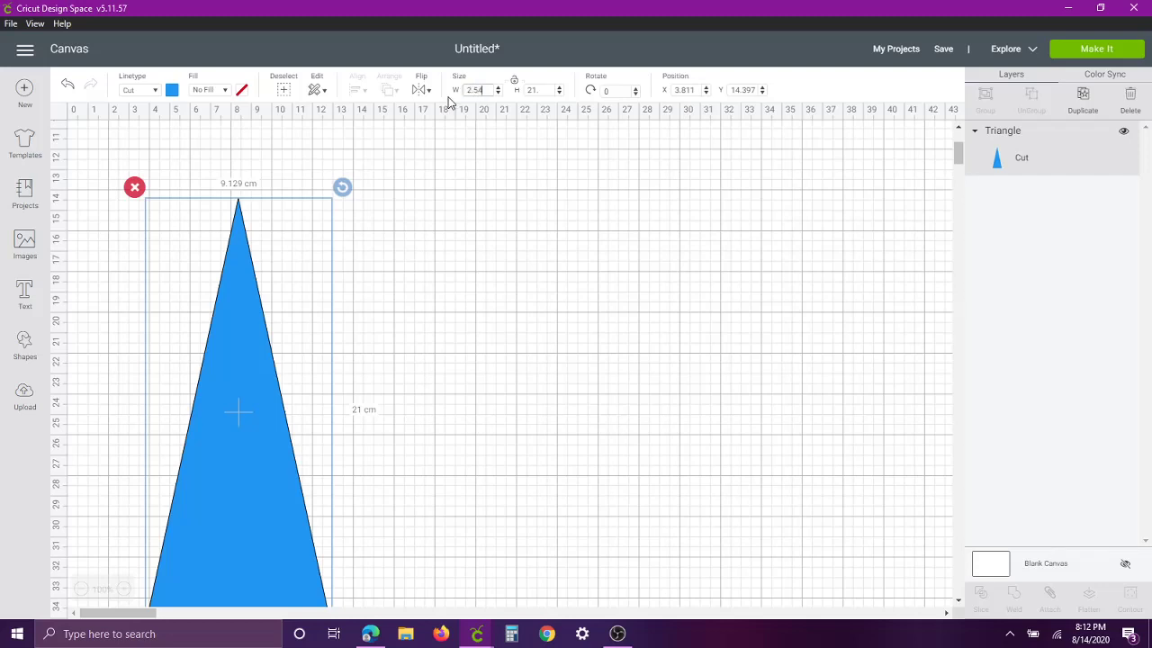
key(Return)
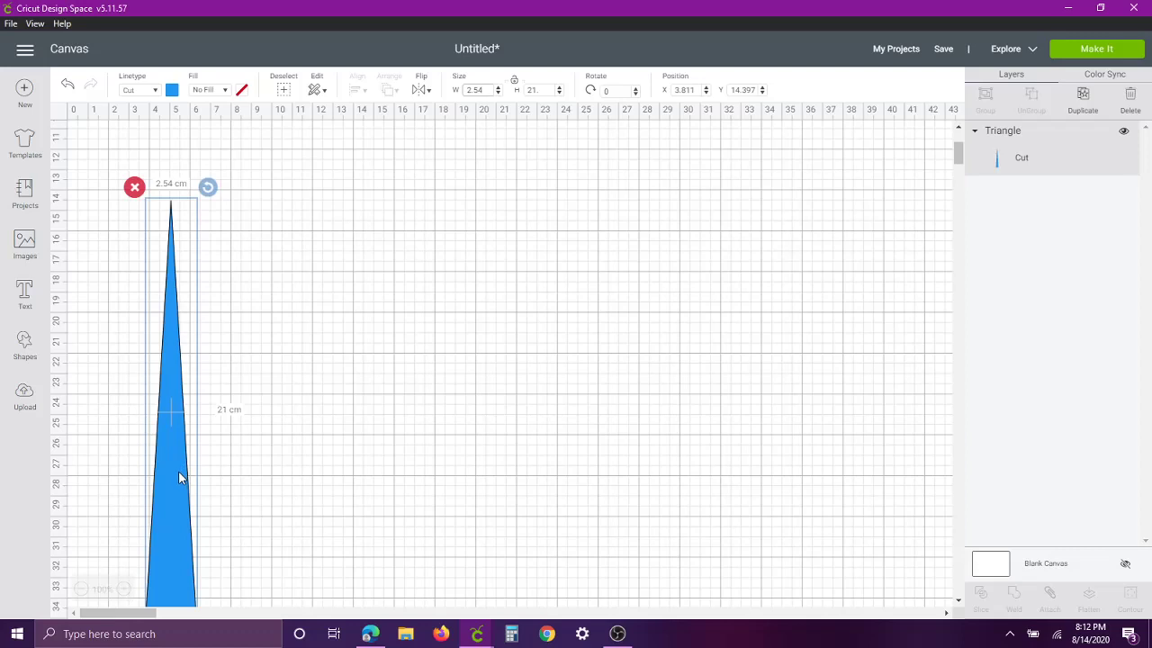
Move the spike up to the top of the page at Y 0
drag(178, 470, 159, 183)
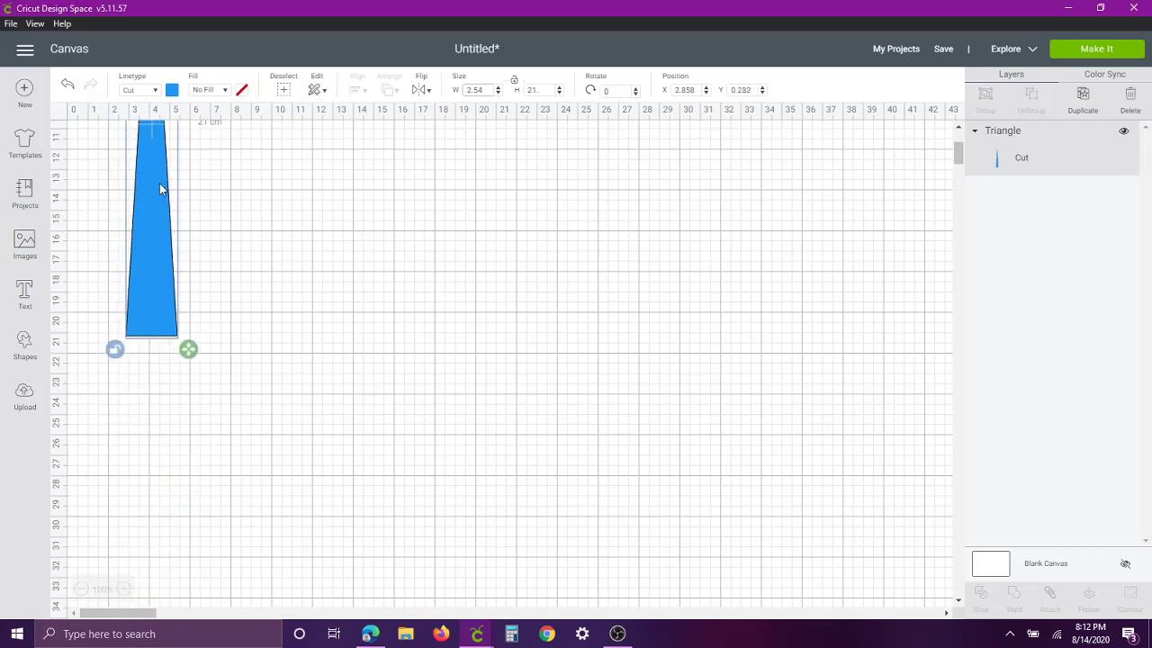
scroll(170, 216, up, 5)
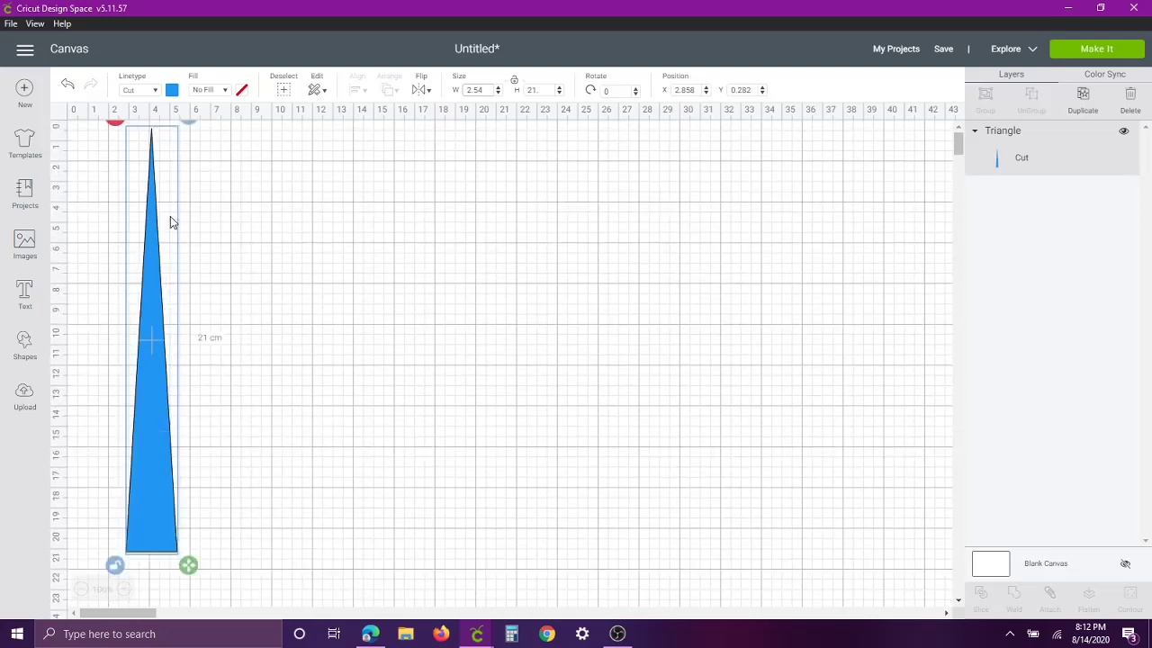
drag(154, 318, 180, 219)
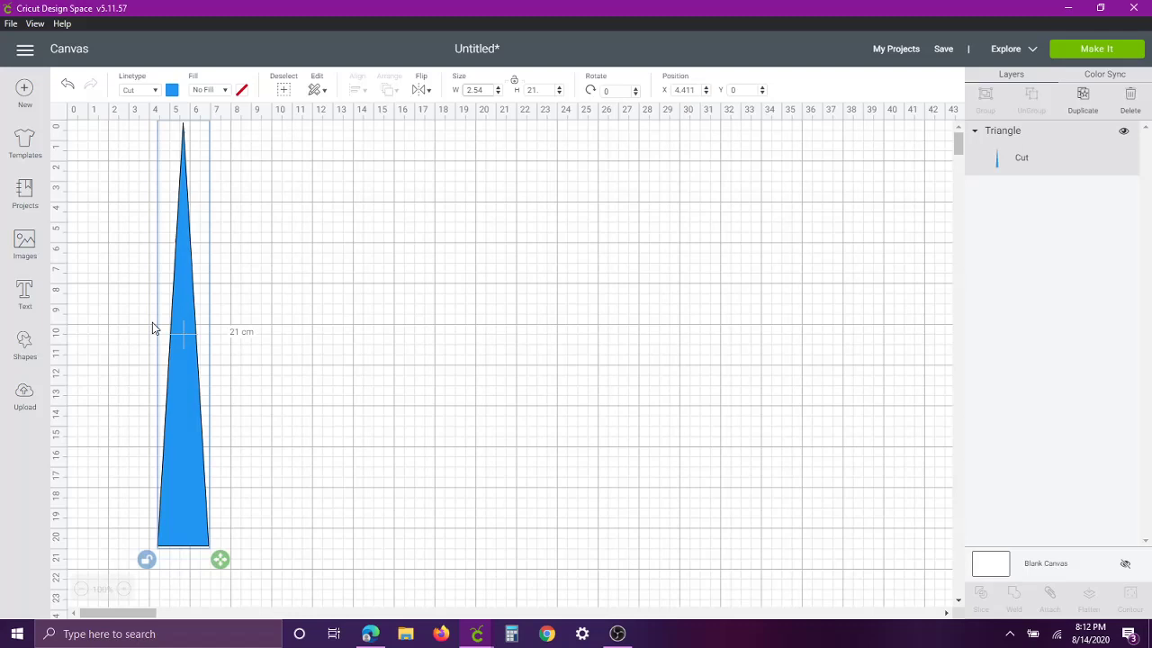
Add a square beside the triangle and colour it light blue
click(122, 382)
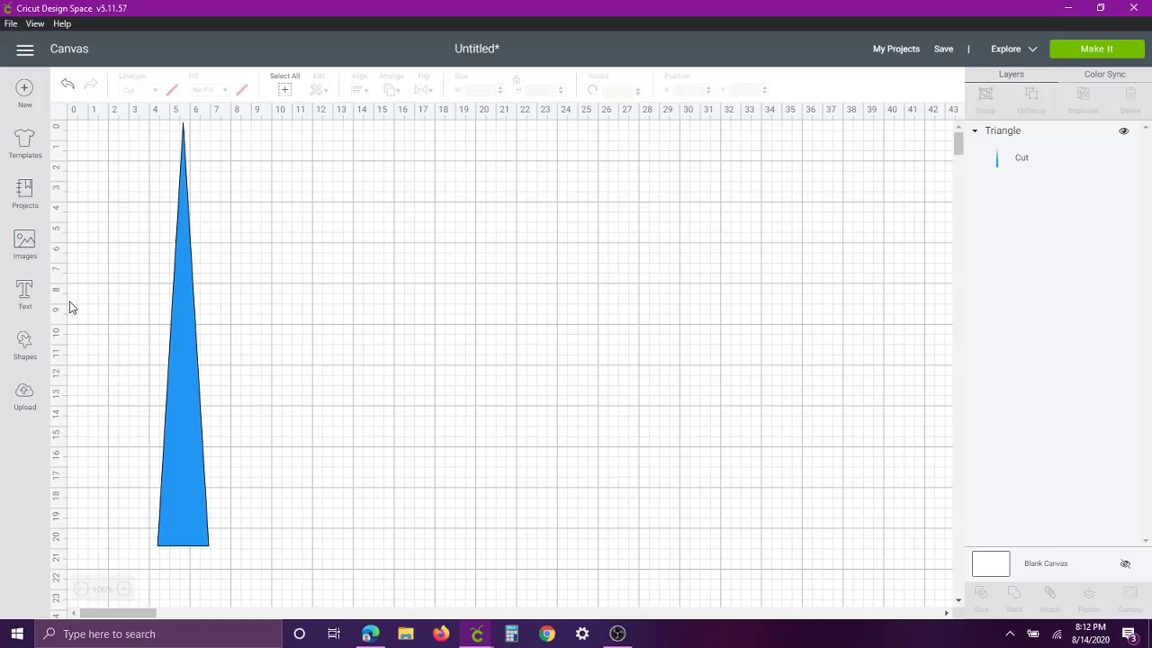
click(25, 343)
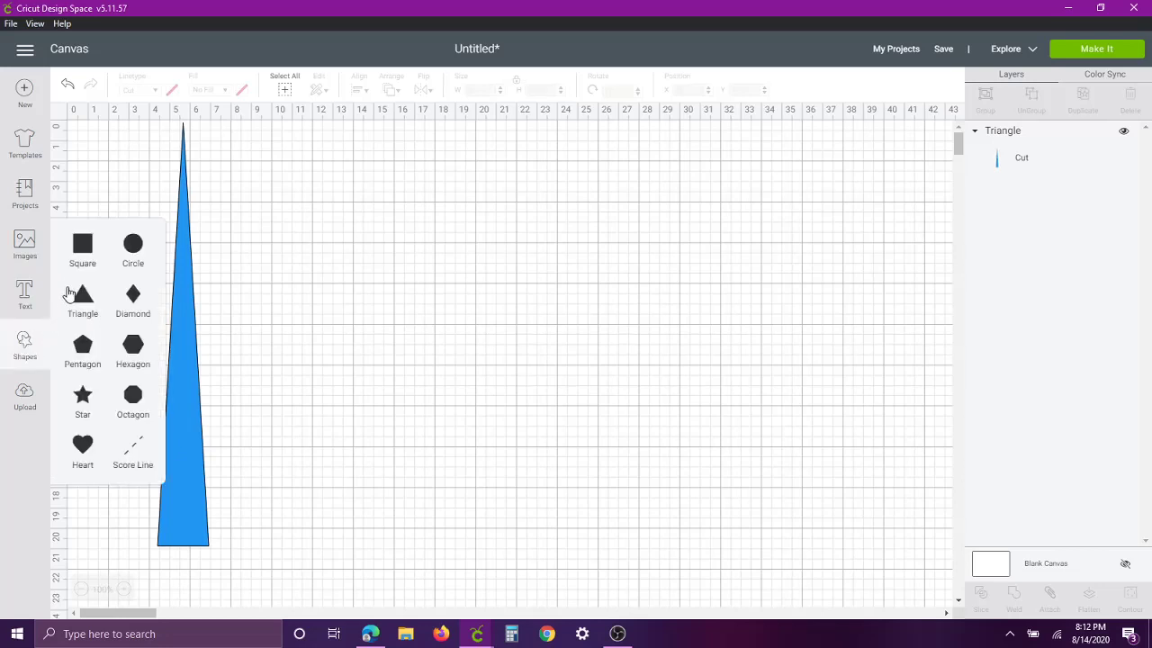
click(83, 245)
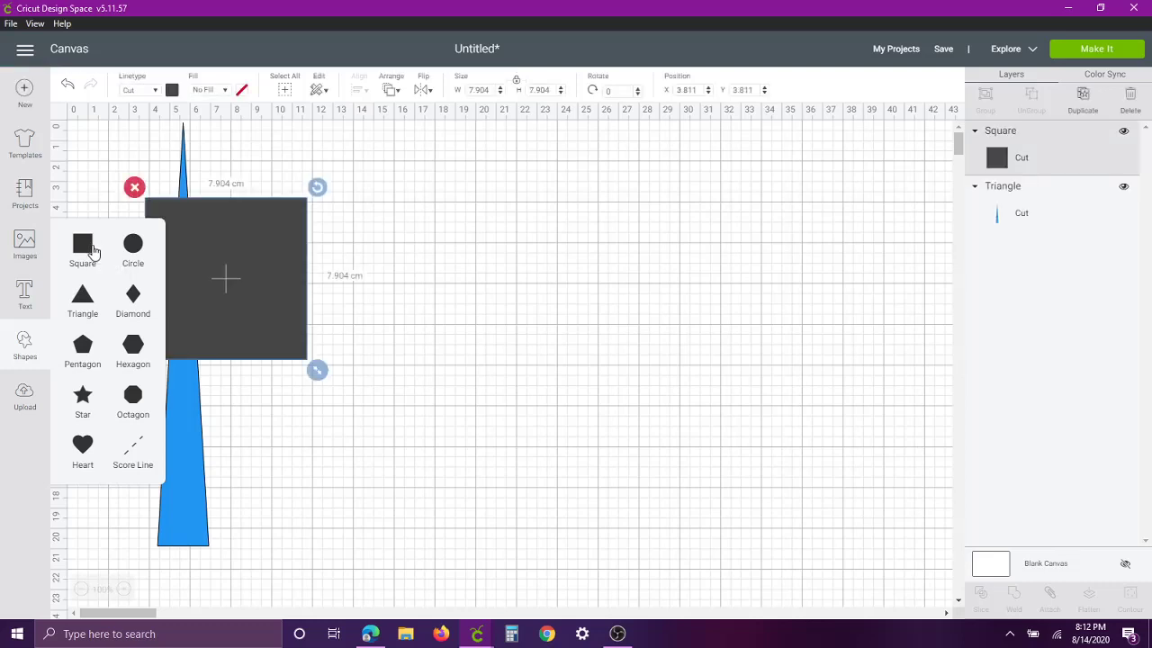
drag(211, 241, 305, 269)
click(174, 93)
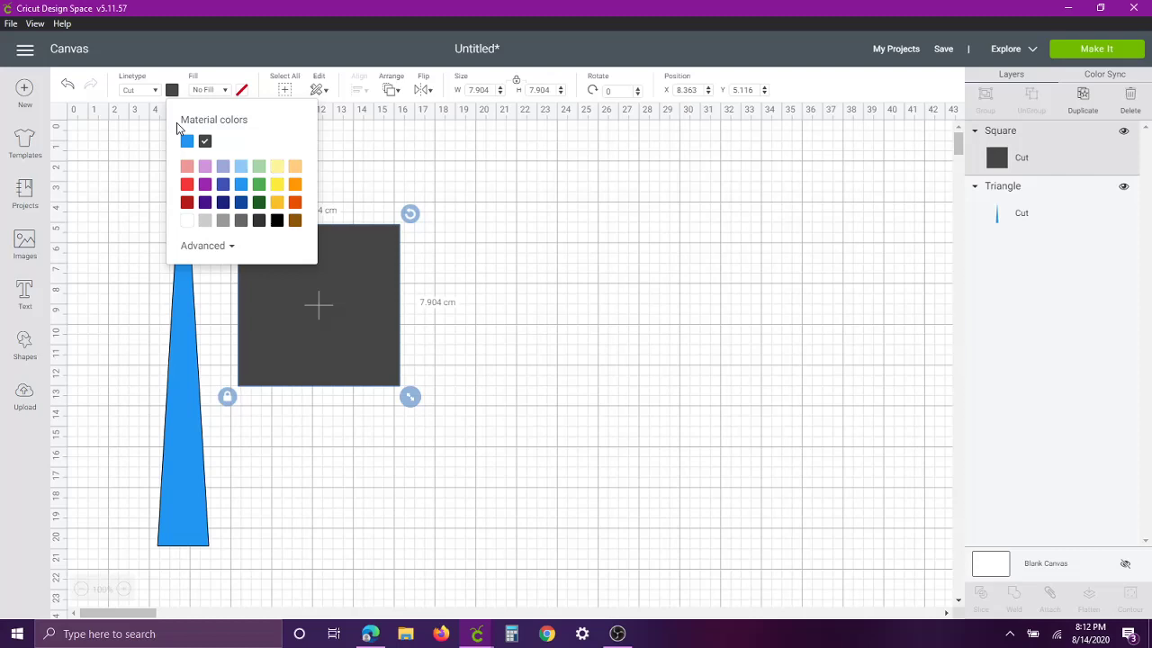
click(240, 168)
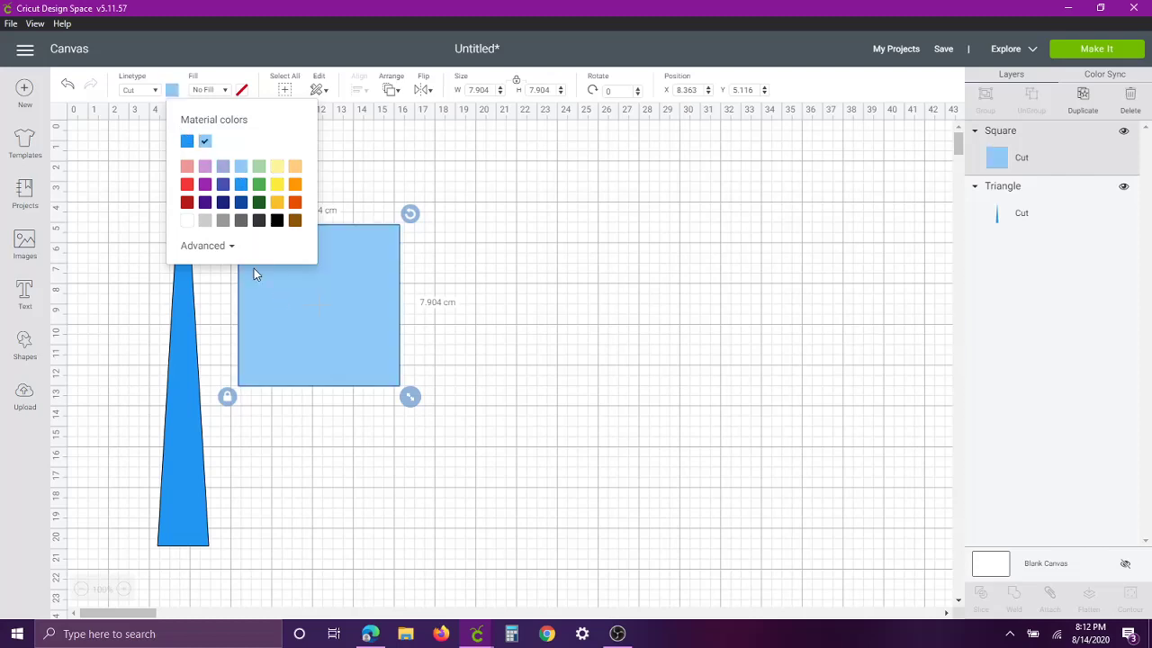
click(172, 95)
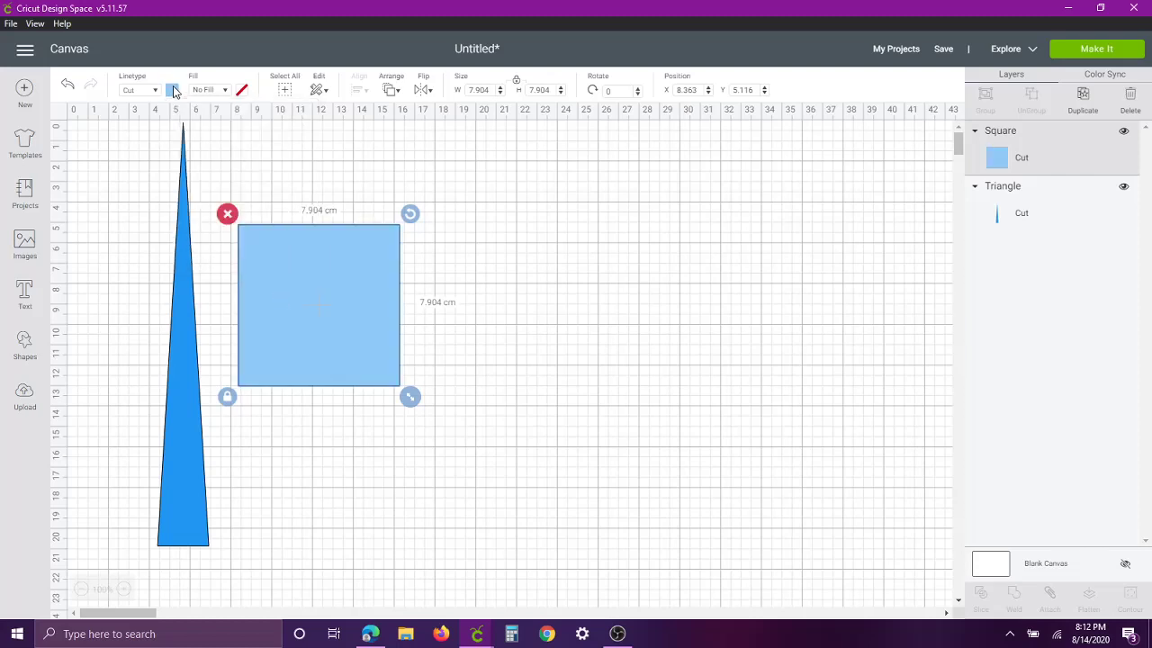
Resize the square to 2.54 × 1.27 cm and drag it below the triangle's base
click(518, 83)
click(551, 94)
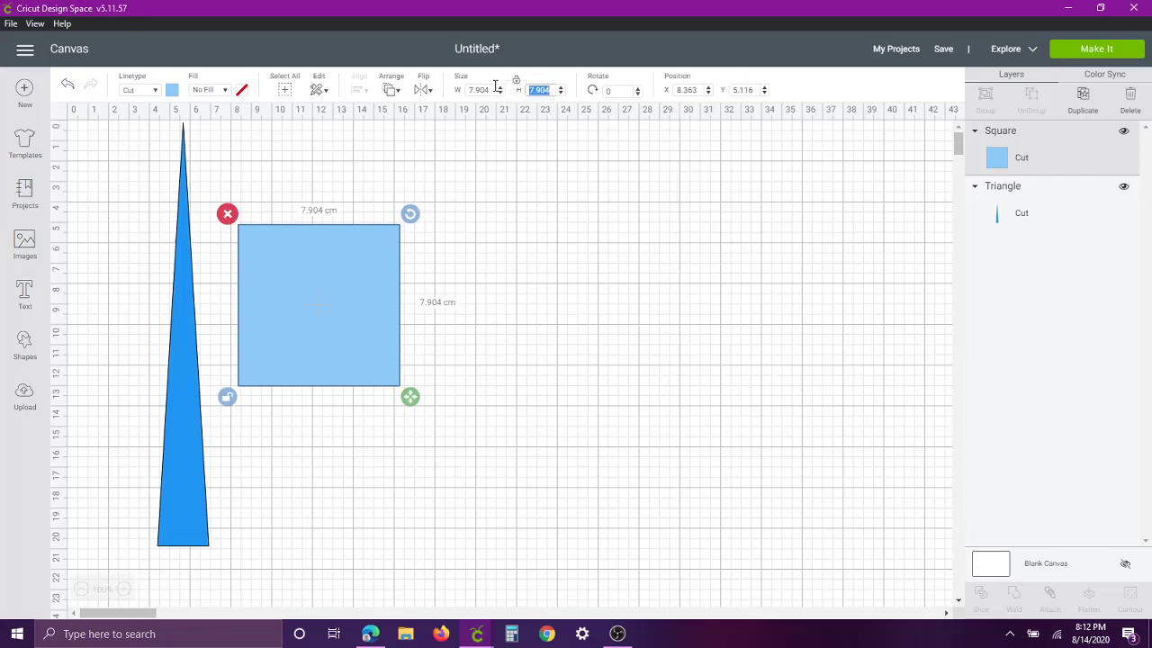
text(1.27)
key(Return)
click(486, 90)
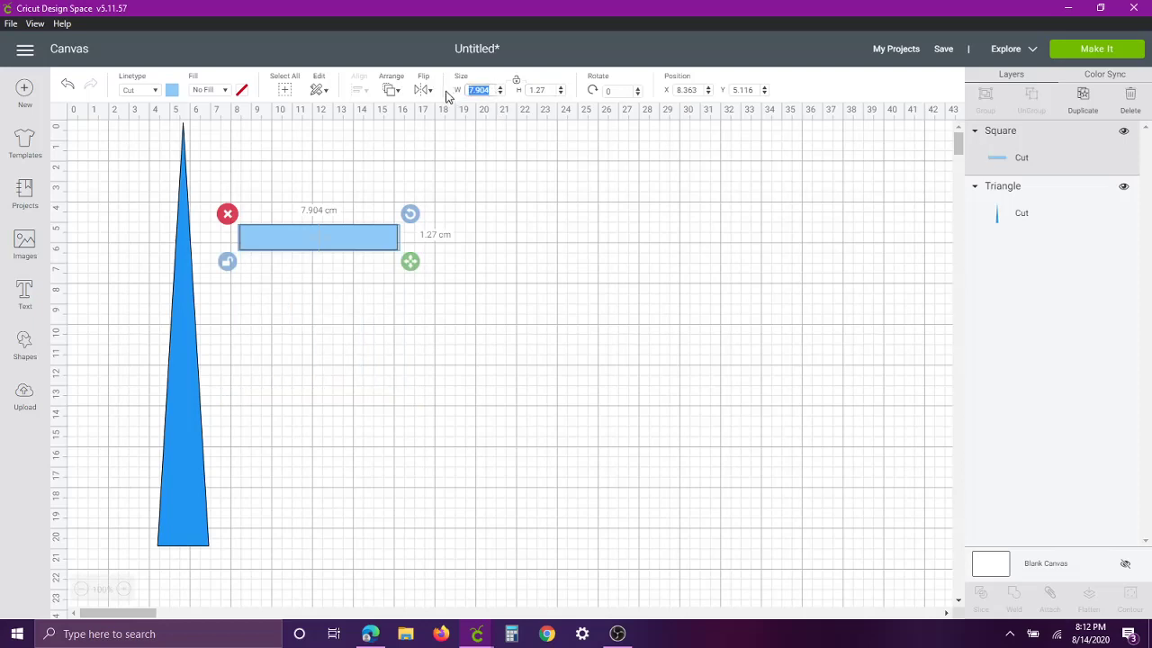
text(2.54)
key(Return)
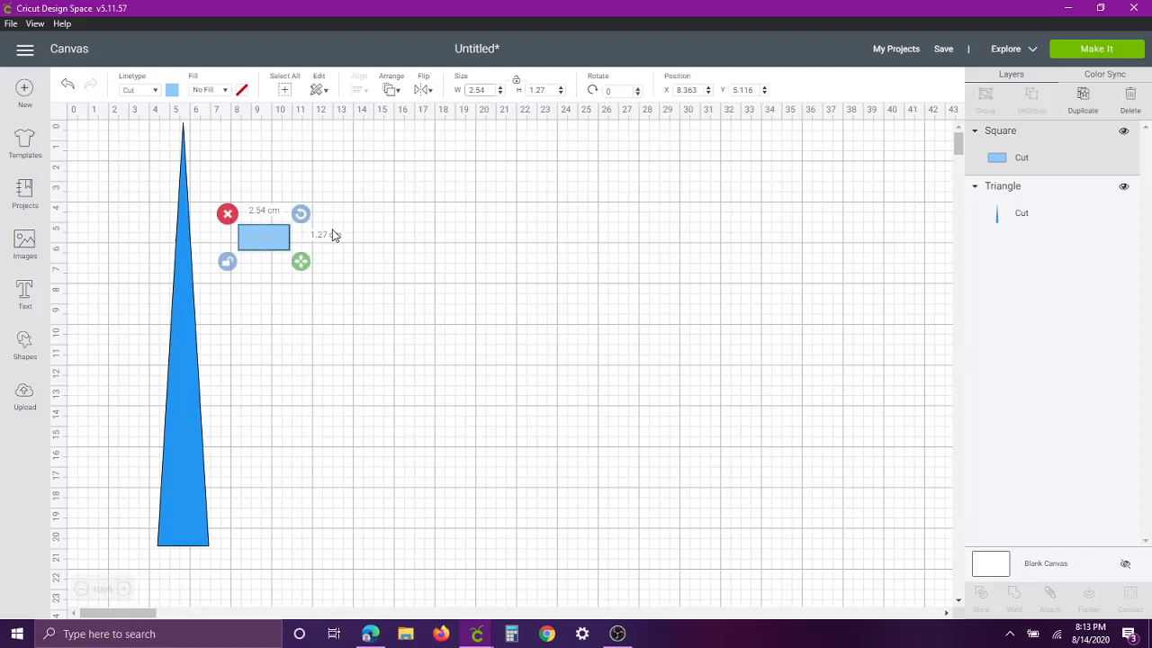
drag(264, 268, 197, 559)
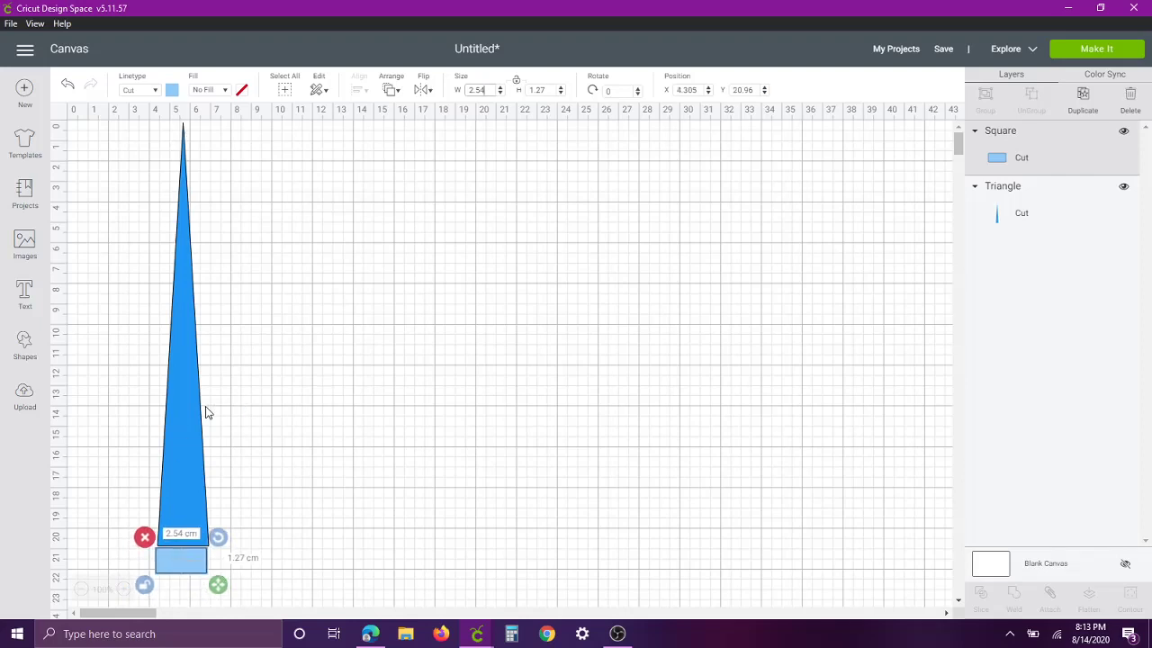
Center the triangle and bar horizontally with Align
click(136, 388)
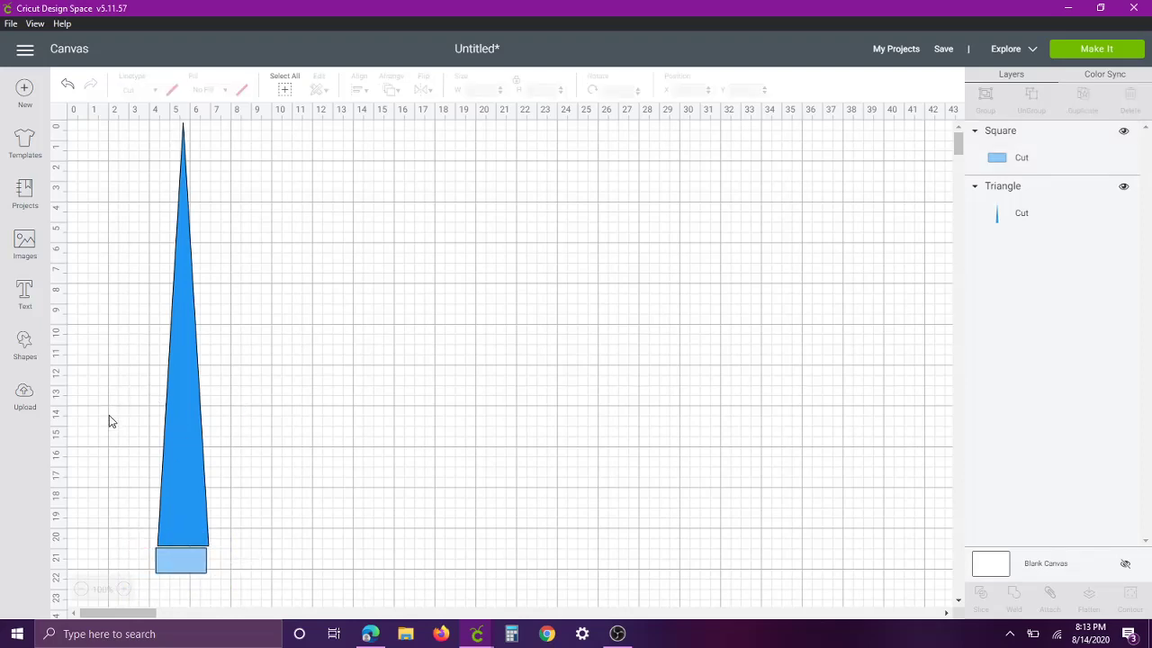
drag(109, 414, 174, 592)
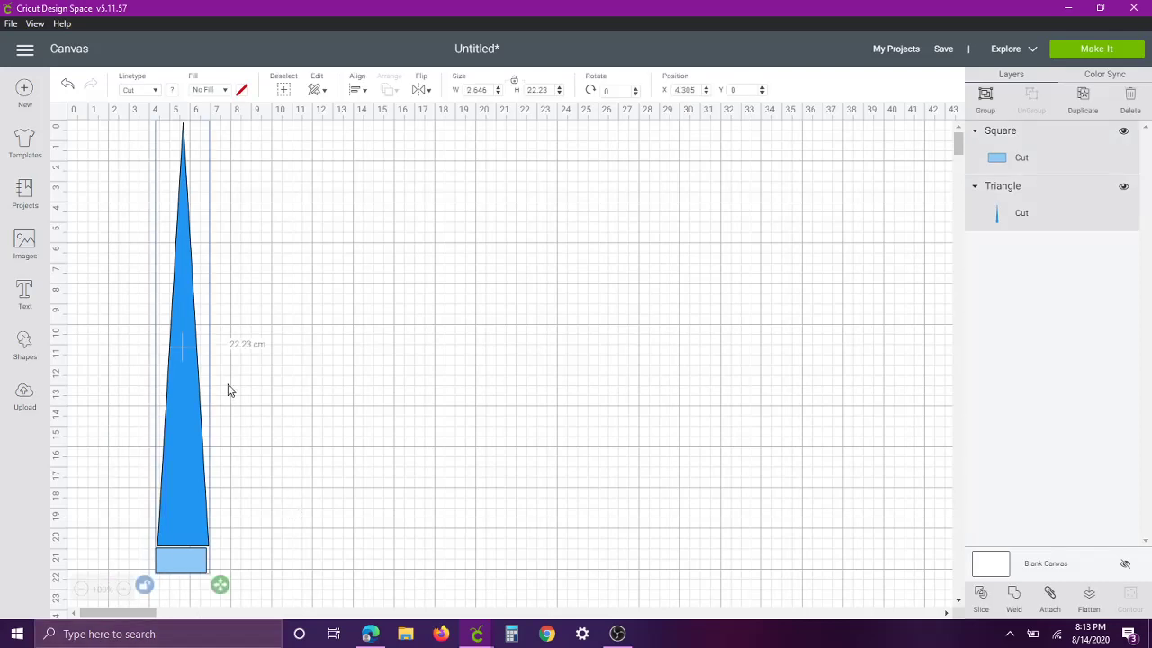
click(363, 93)
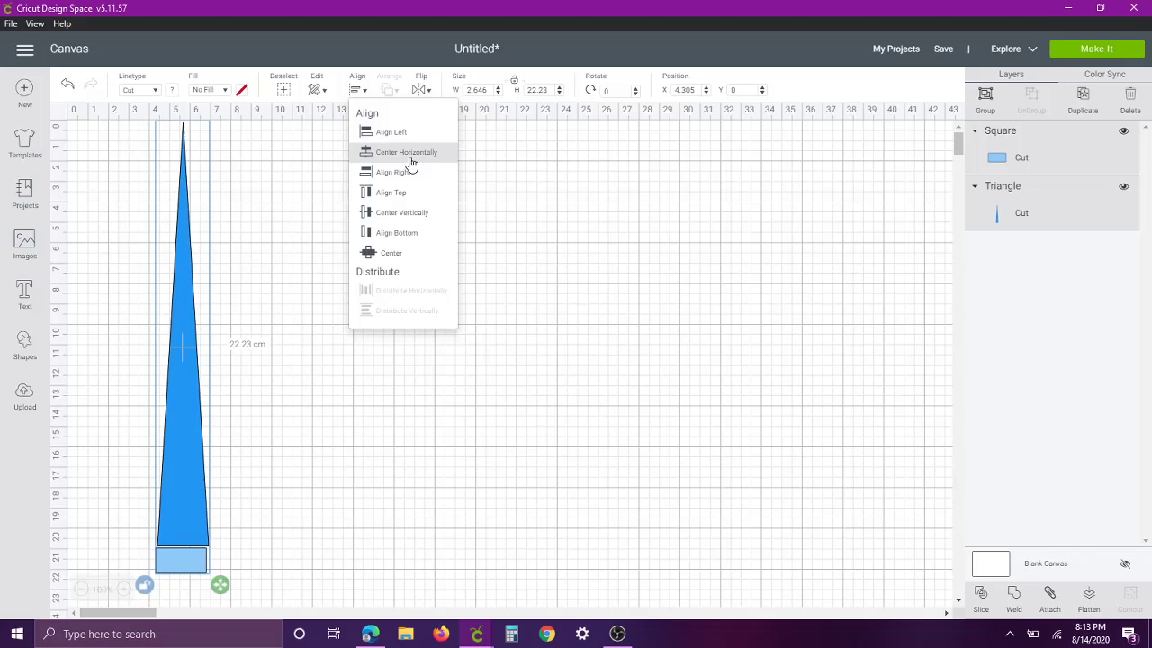
click(409, 154)
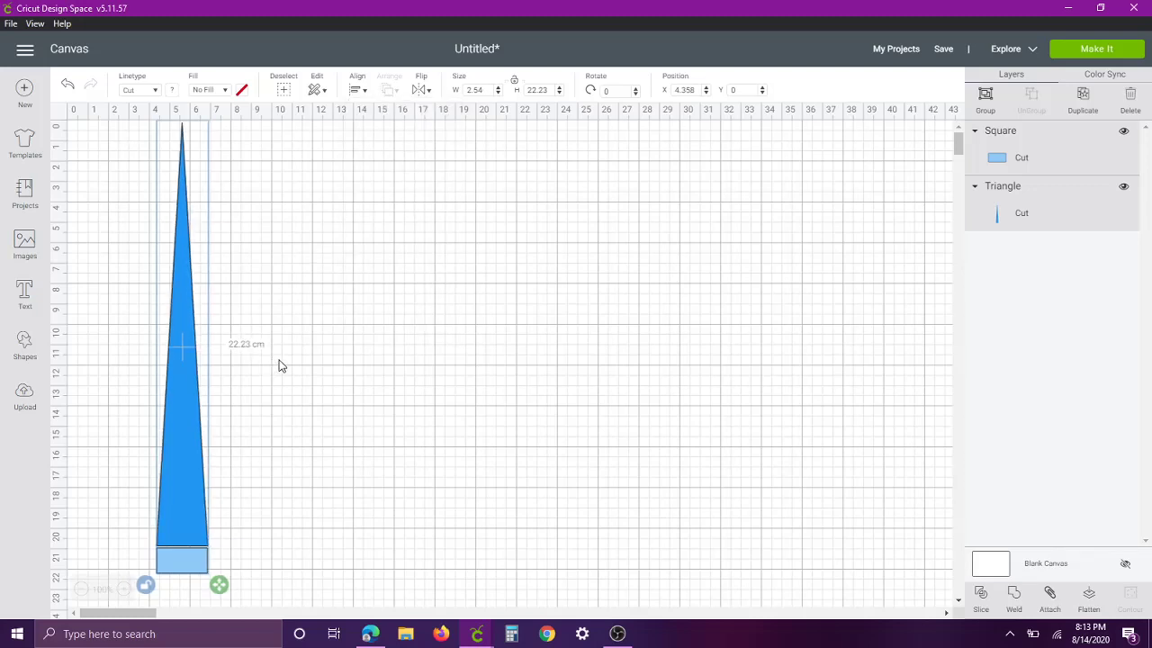
click(274, 394)
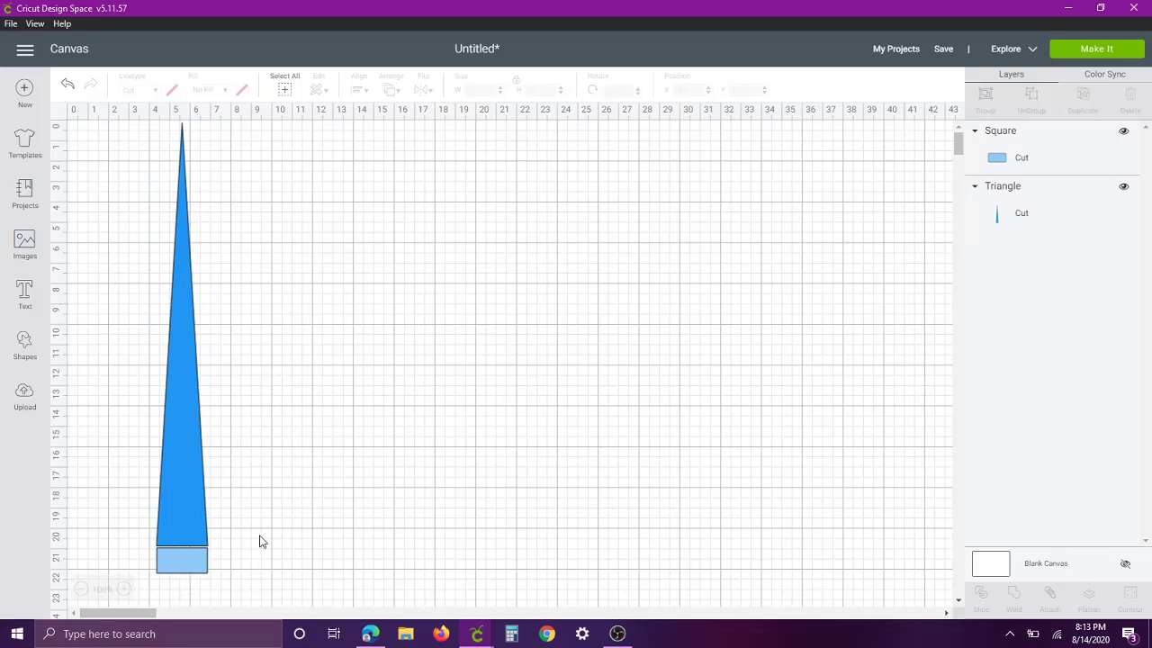
Set the bar's vertical position to Y 21 so it sits under the triangle
click(194, 525)
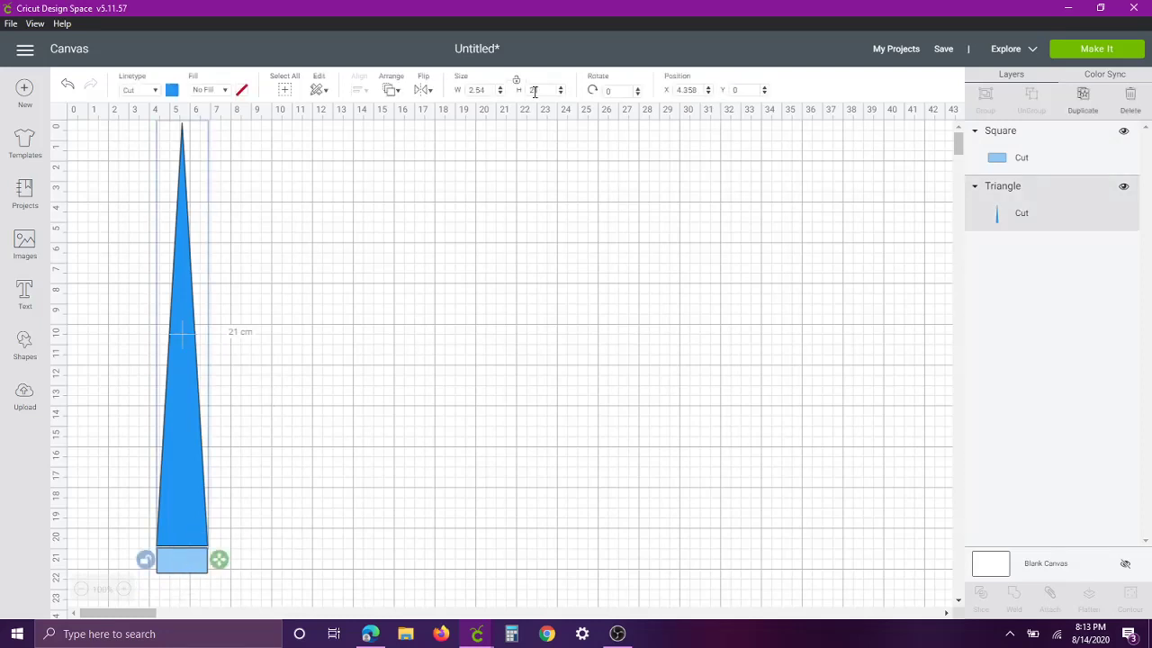
click(189, 564)
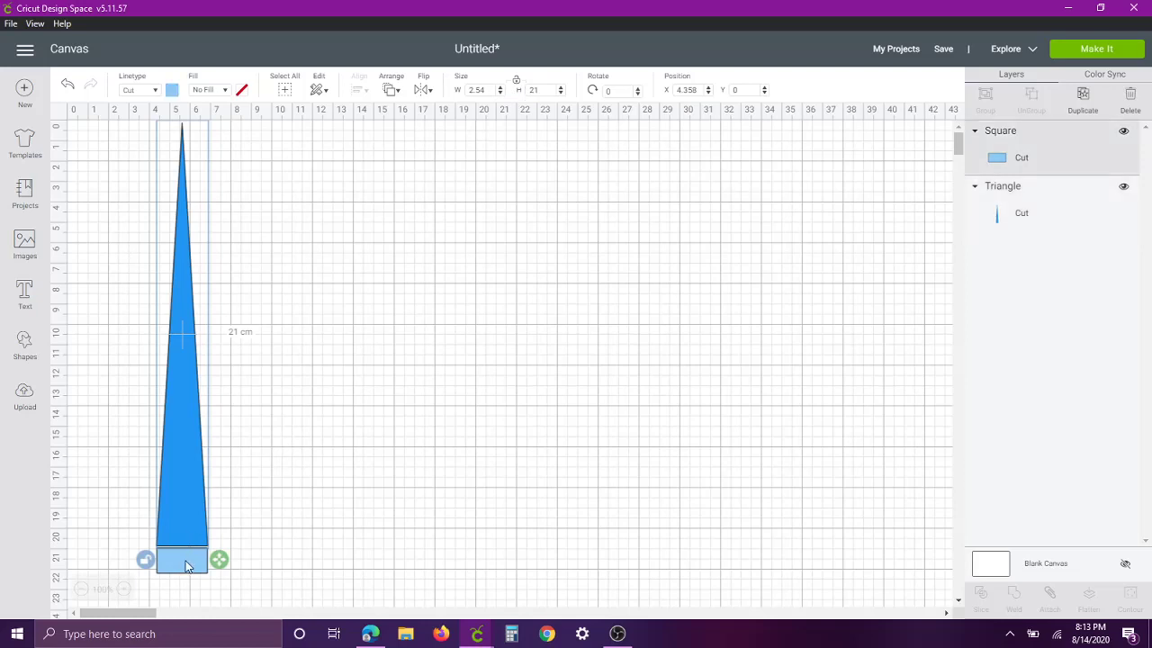
click(752, 90)
text(21)
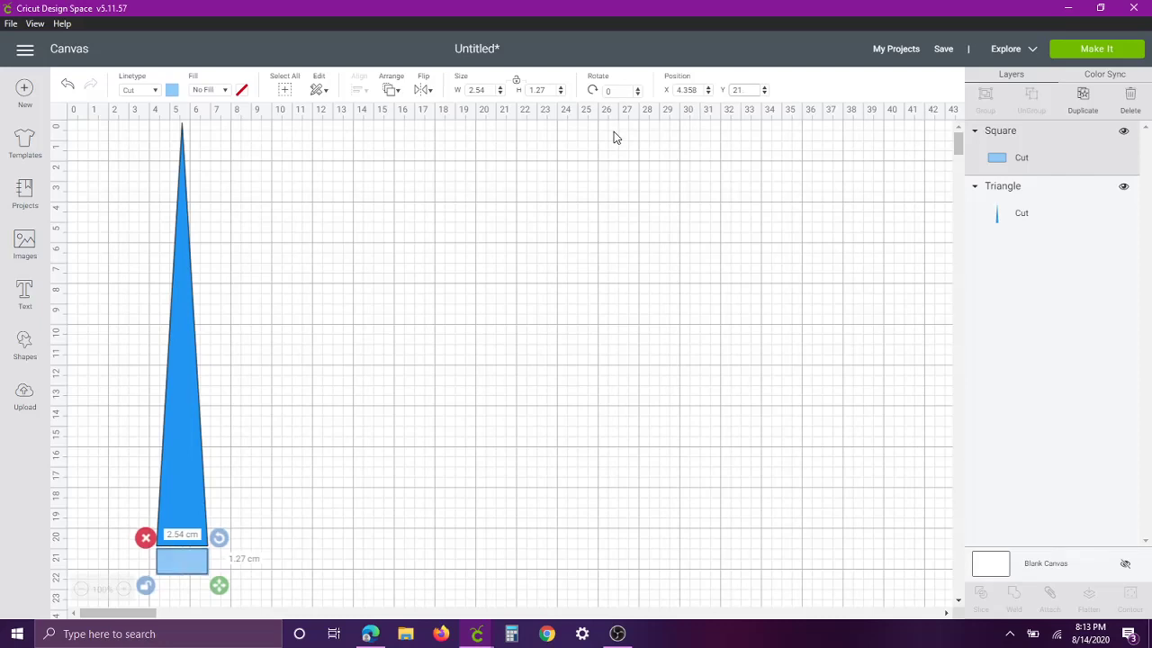
text(.)
Weld the triangle and bar into one 2.54 × 22.27 cm shape and move it to X 0, Y 0
click(137, 493)
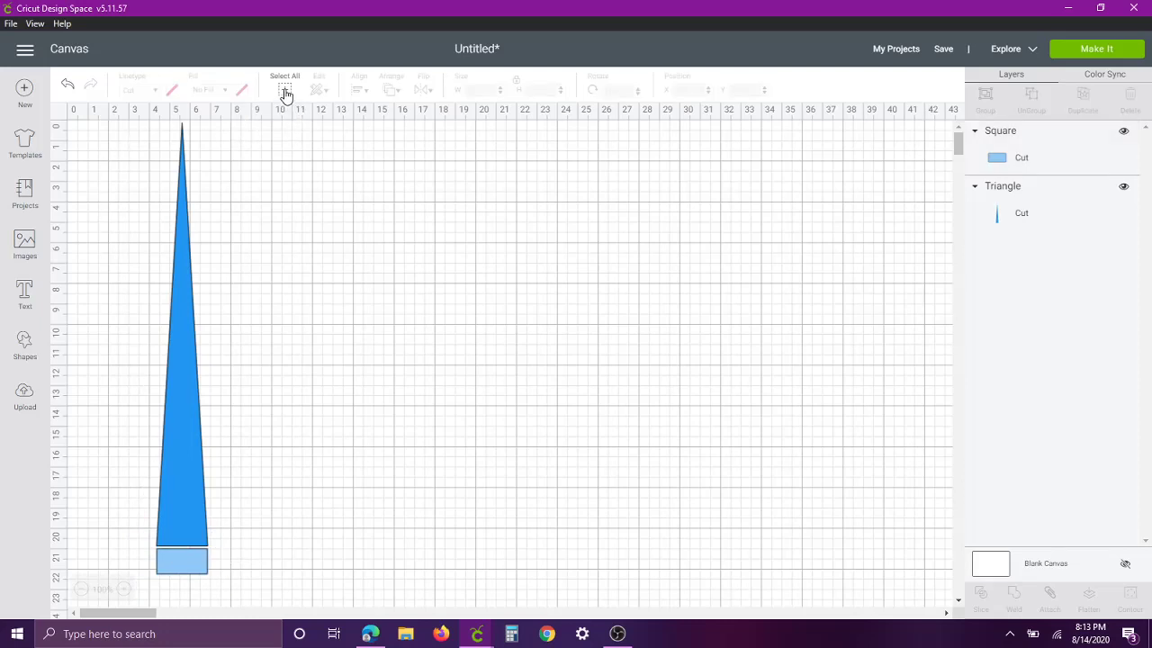
drag(122, 234, 334, 570)
click(440, 270)
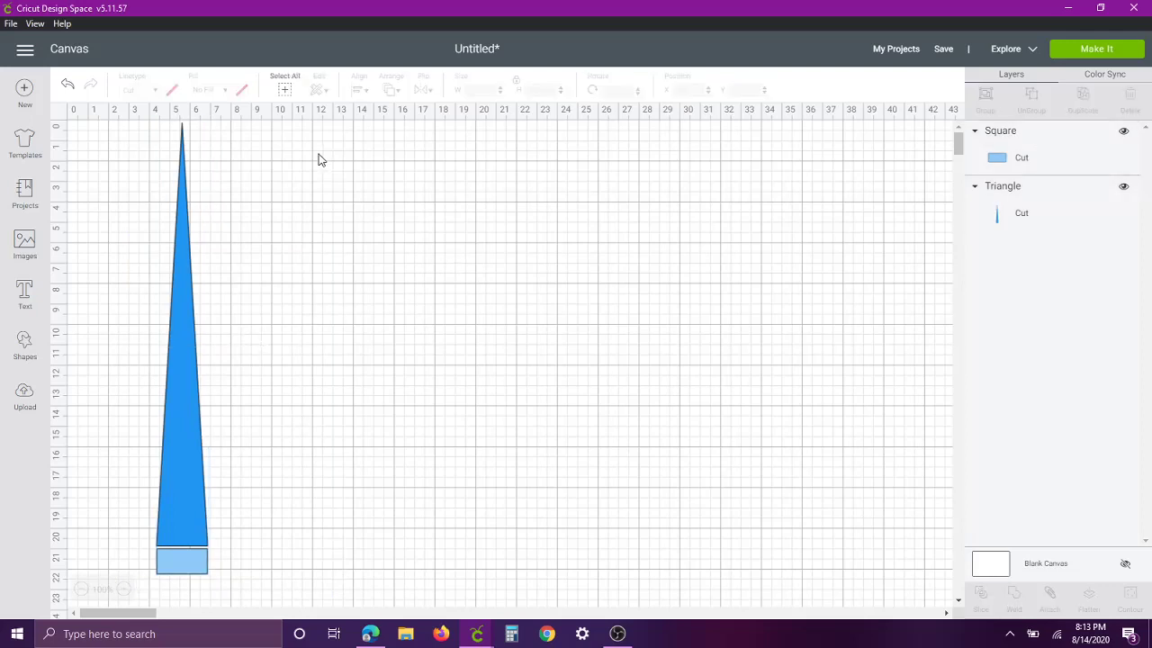
click(285, 90)
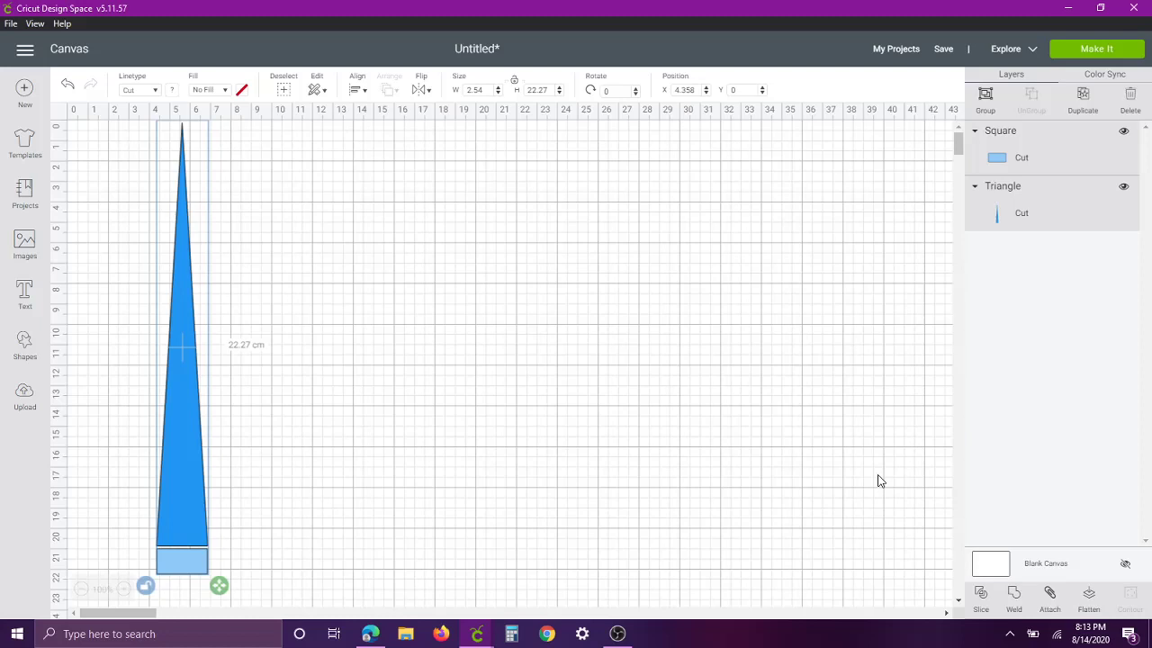
click(1014, 598)
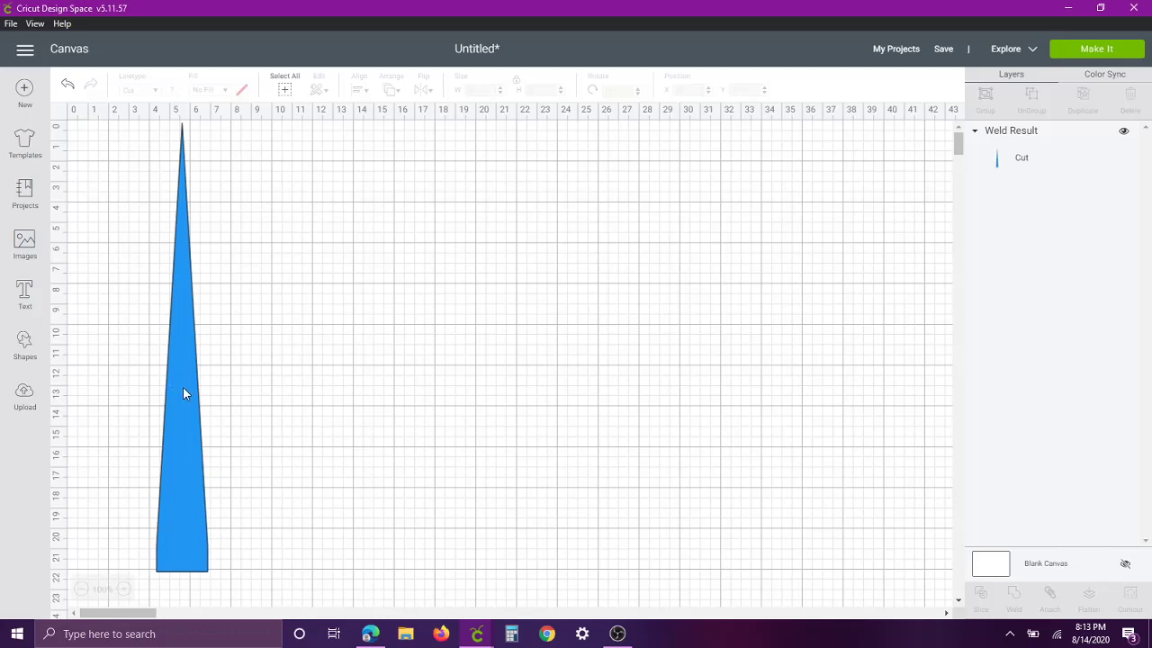
drag(183, 394, 77, 197)
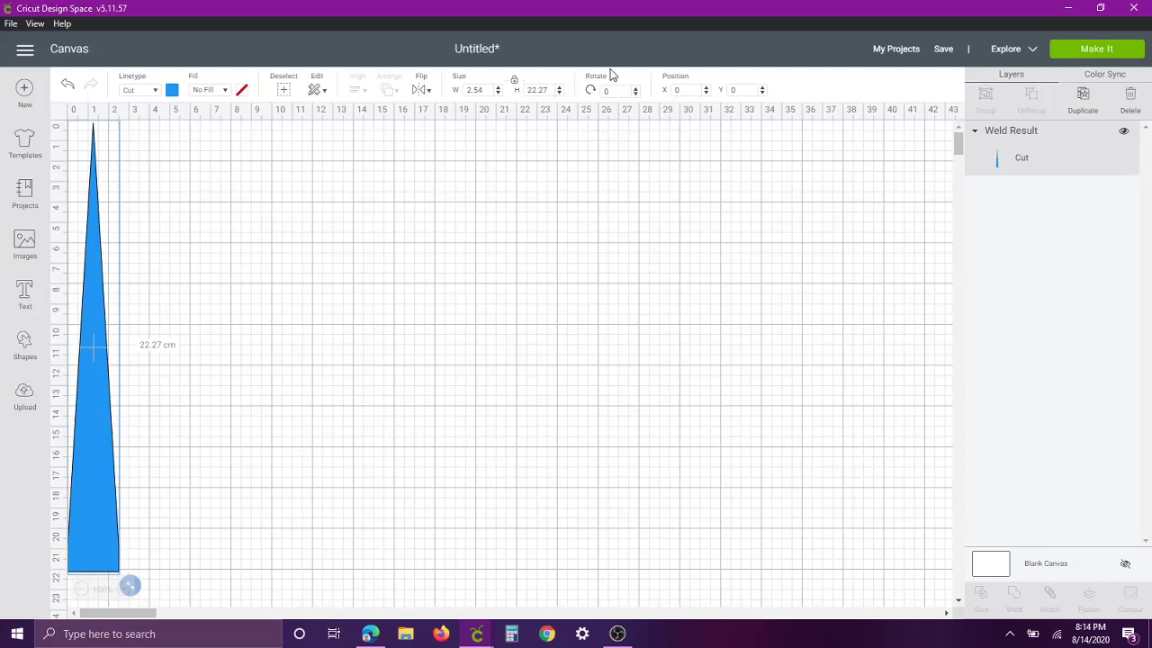
Duplicate the spike, flip the copy vertically and nest it against the original, spanning 4.022 × 22.27 cm
right_click(95, 358)
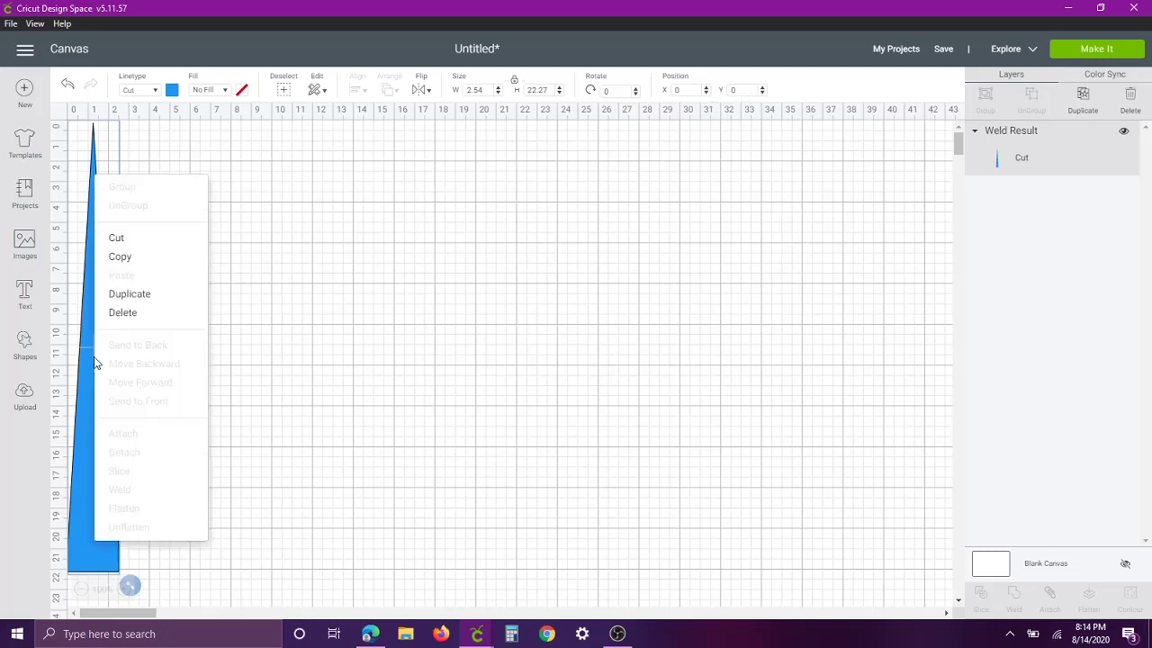
click(132, 295)
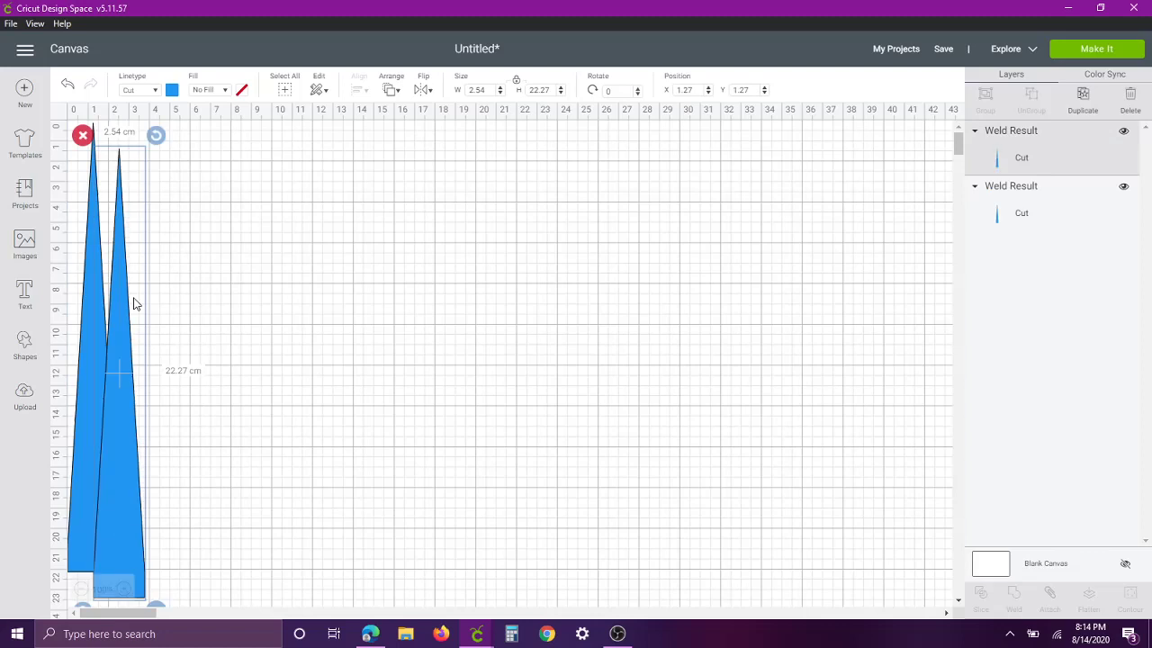
drag(128, 326, 157, 319)
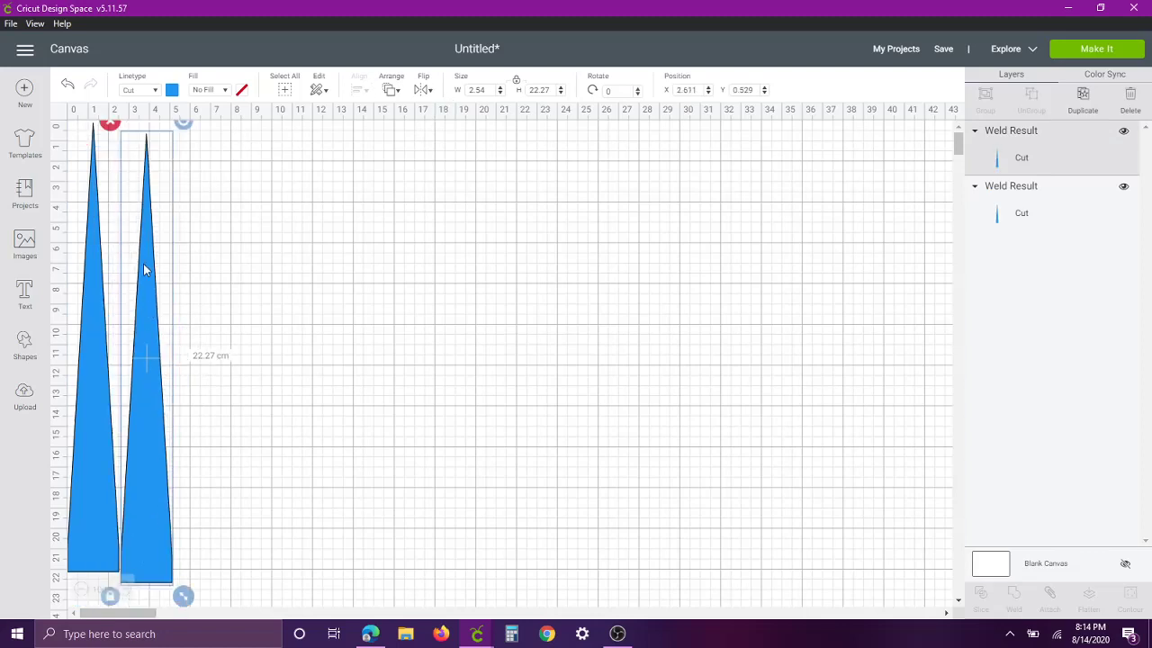
drag(150, 279, 165, 188)
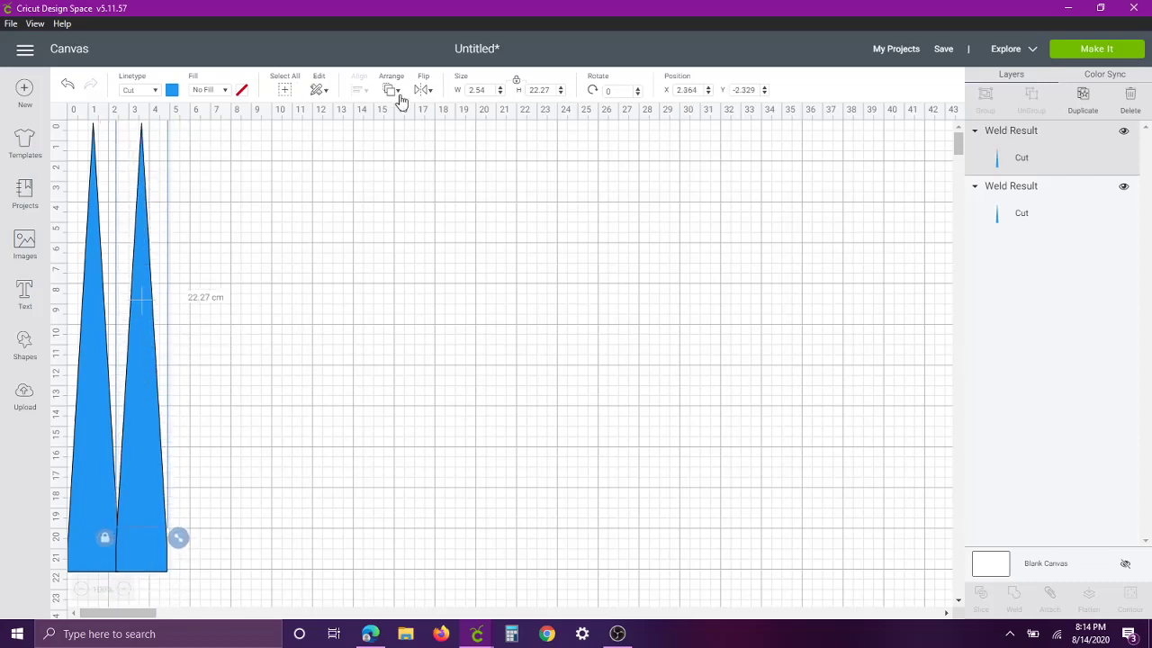
click(430, 93)
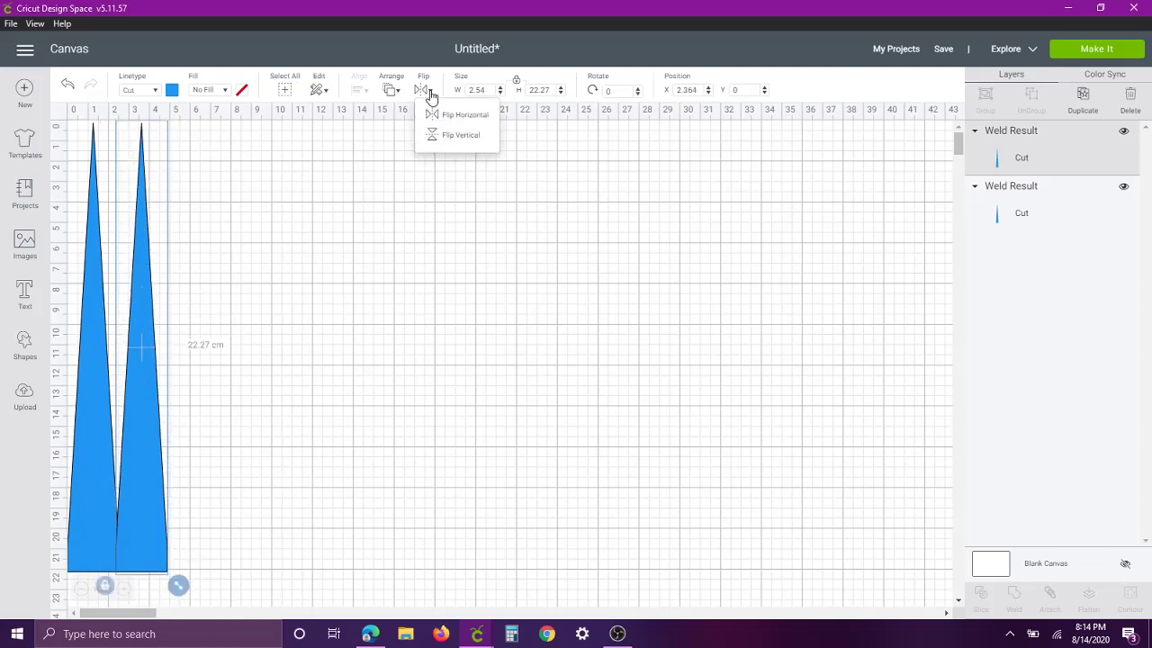
click(470, 142)
drag(136, 313, 118, 305)
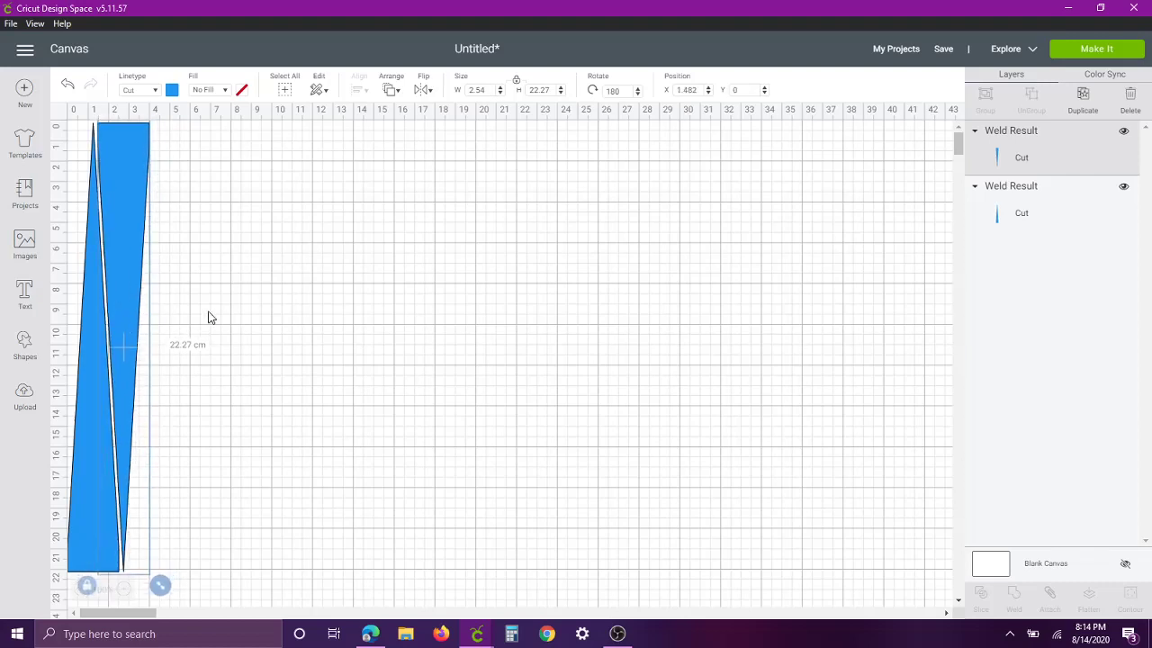
click(230, 301)
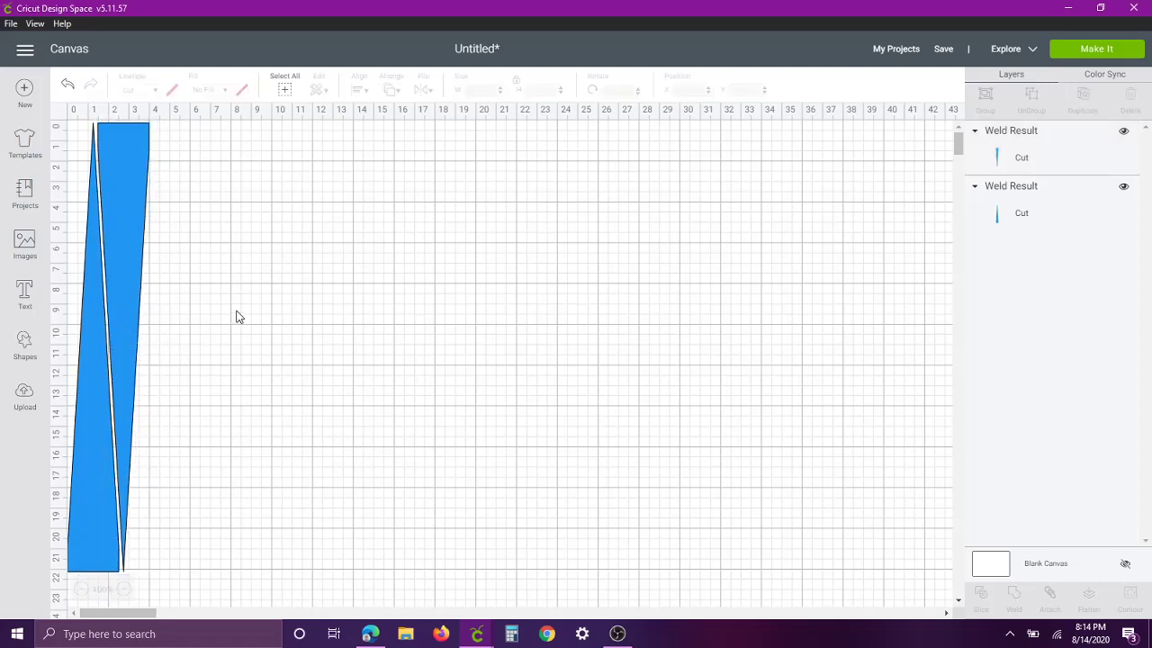
drag(235, 315, 211, 324)
Duplicate the triangle pair, then the resulting four triangles, extending the row rightward
click(287, 89)
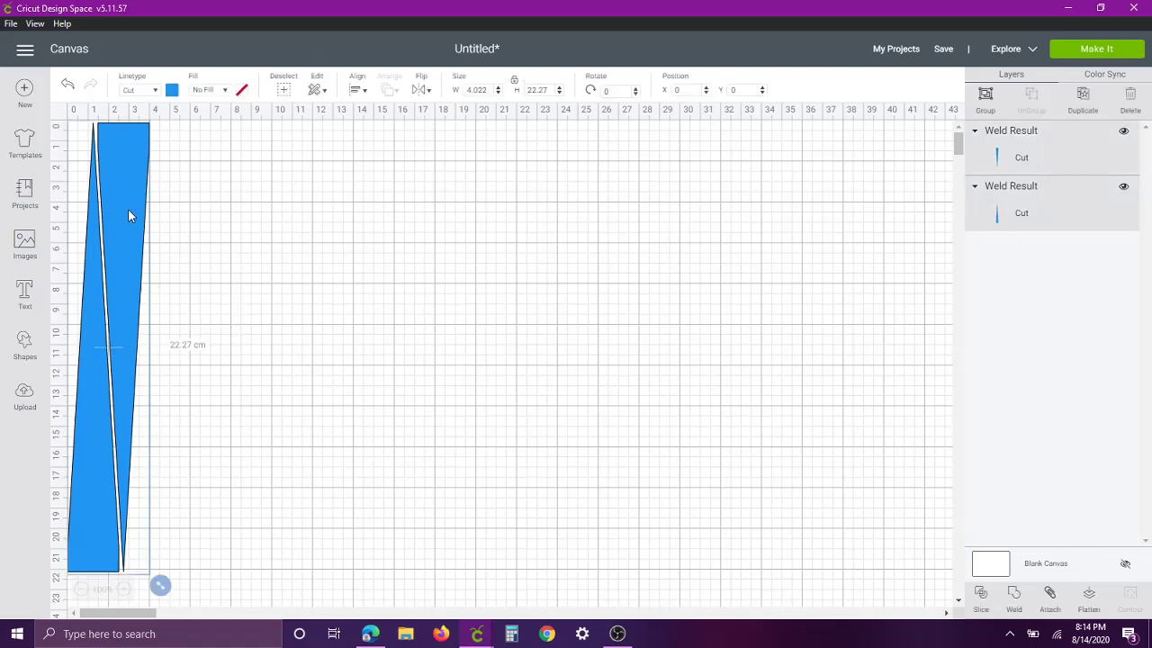
right_click(128, 214)
click(150, 335)
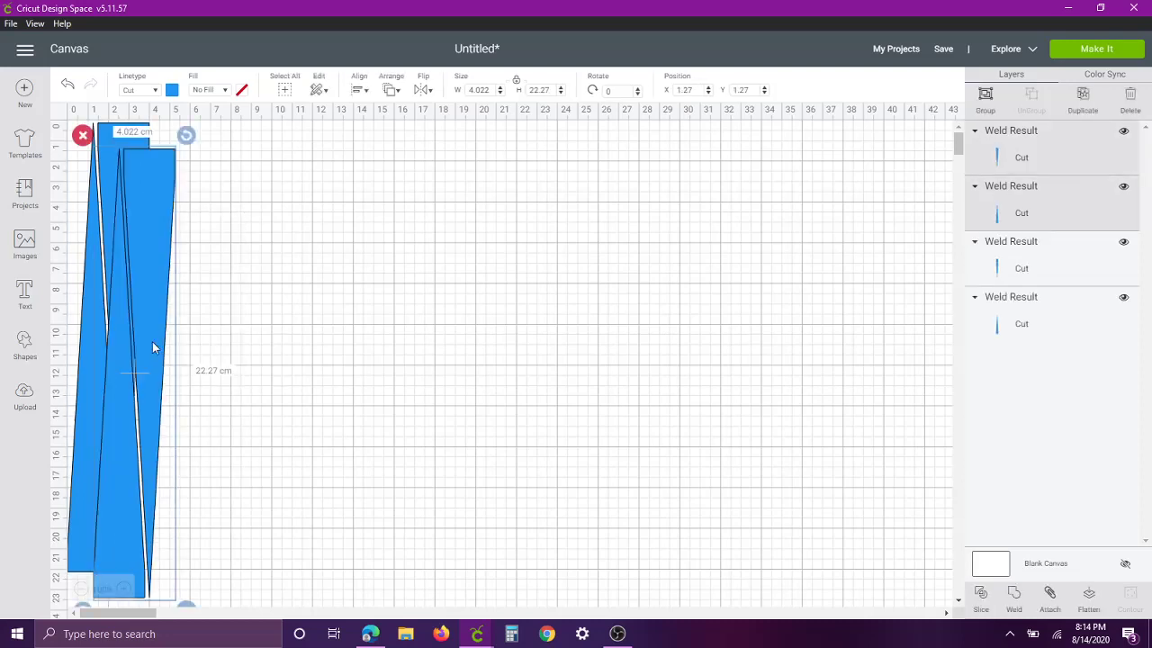
drag(152, 341, 198, 289)
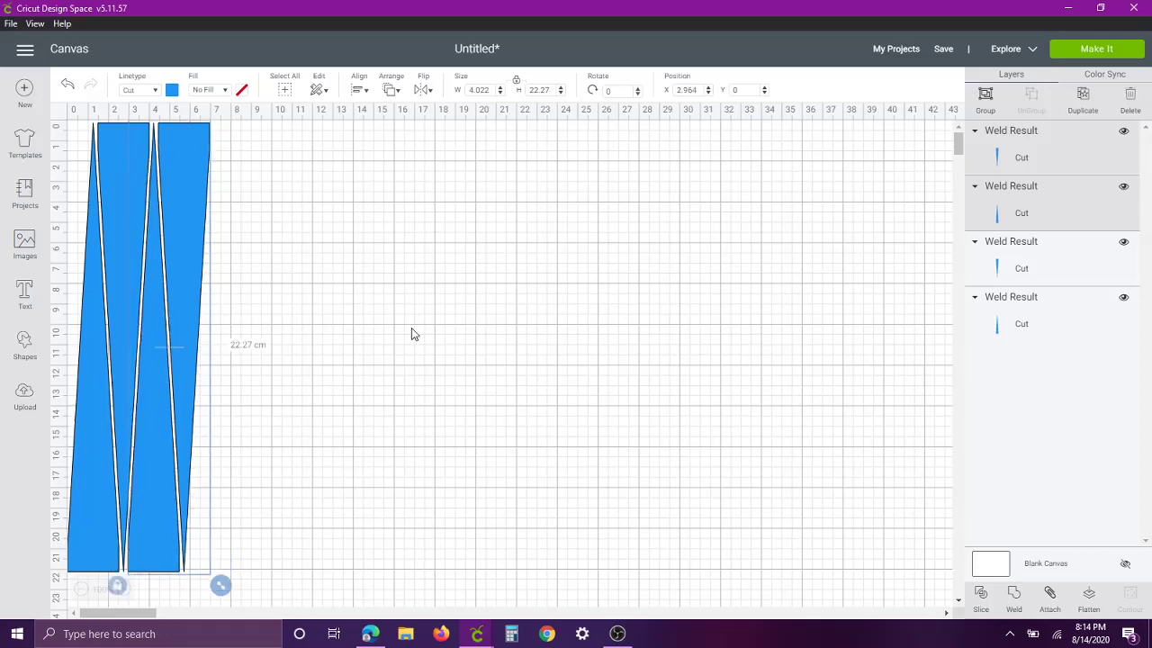
click(284, 89)
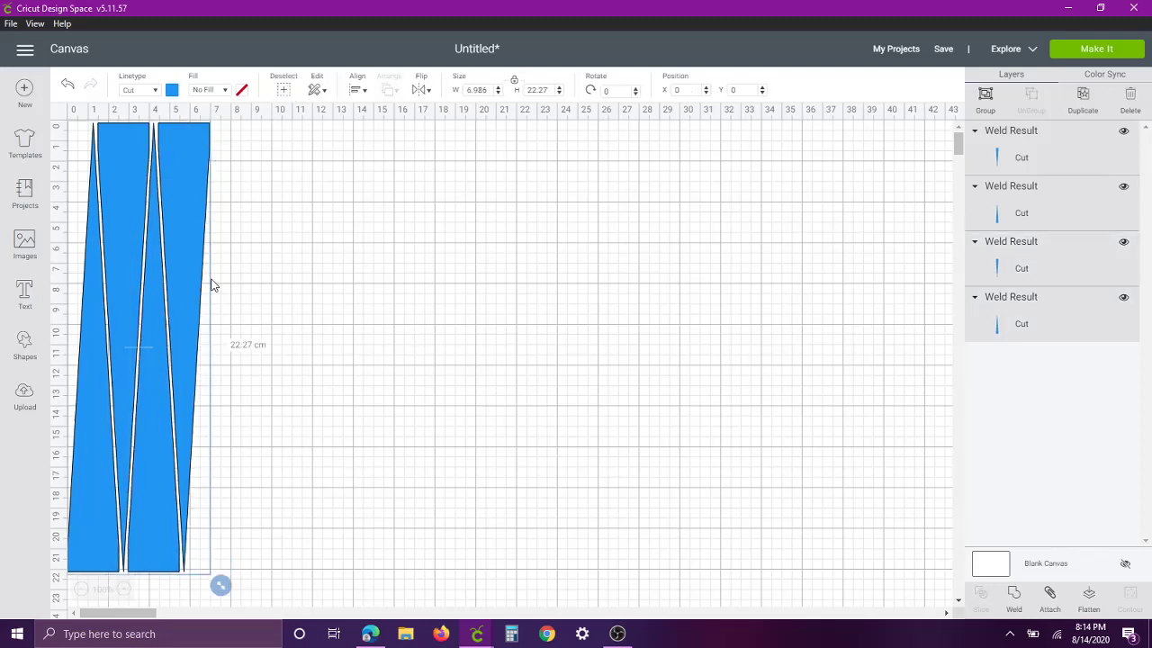
right_click(176, 286)
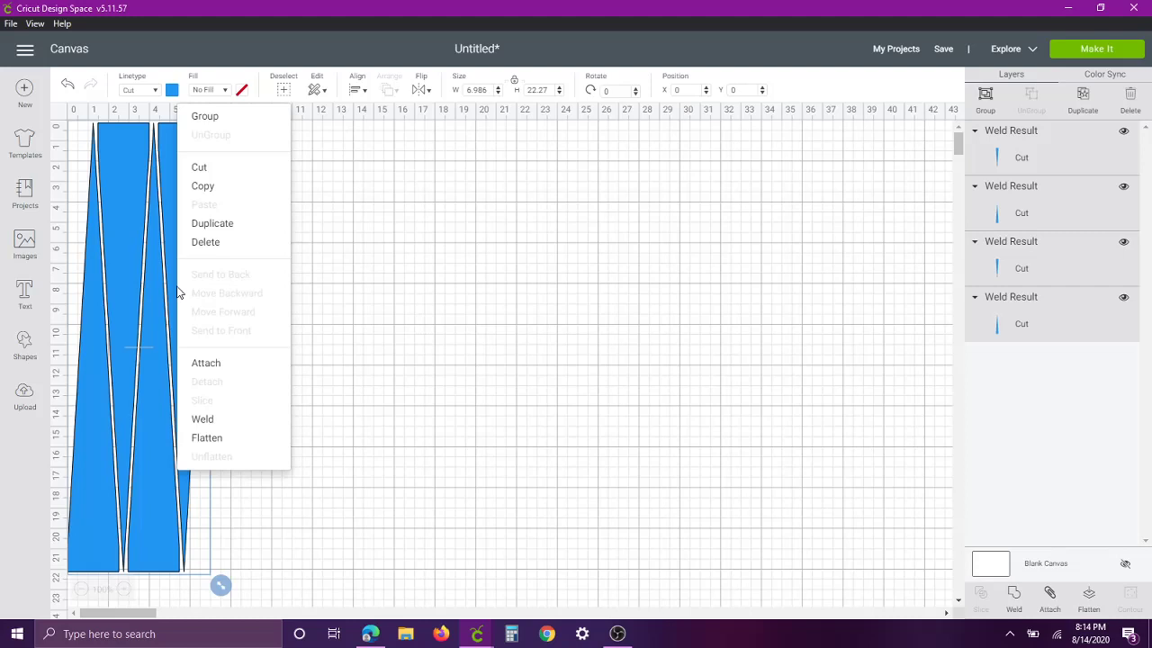
click(251, 223)
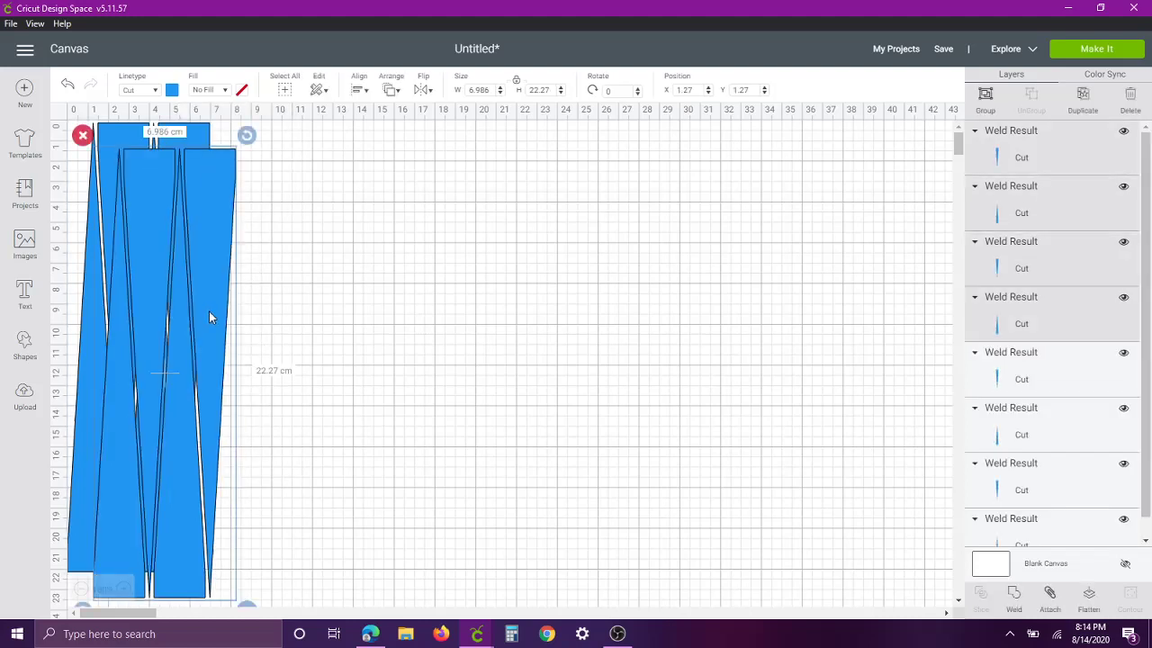
drag(209, 313, 306, 238)
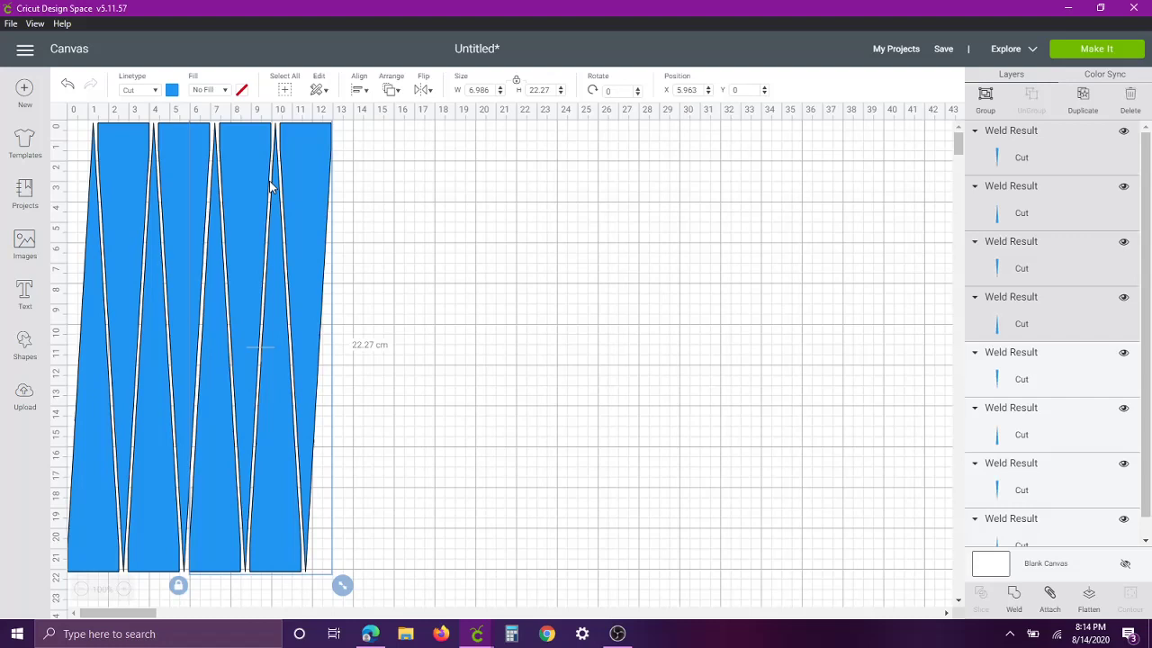
Duplicate all the strips and line the copies up to continue the row
click(284, 89)
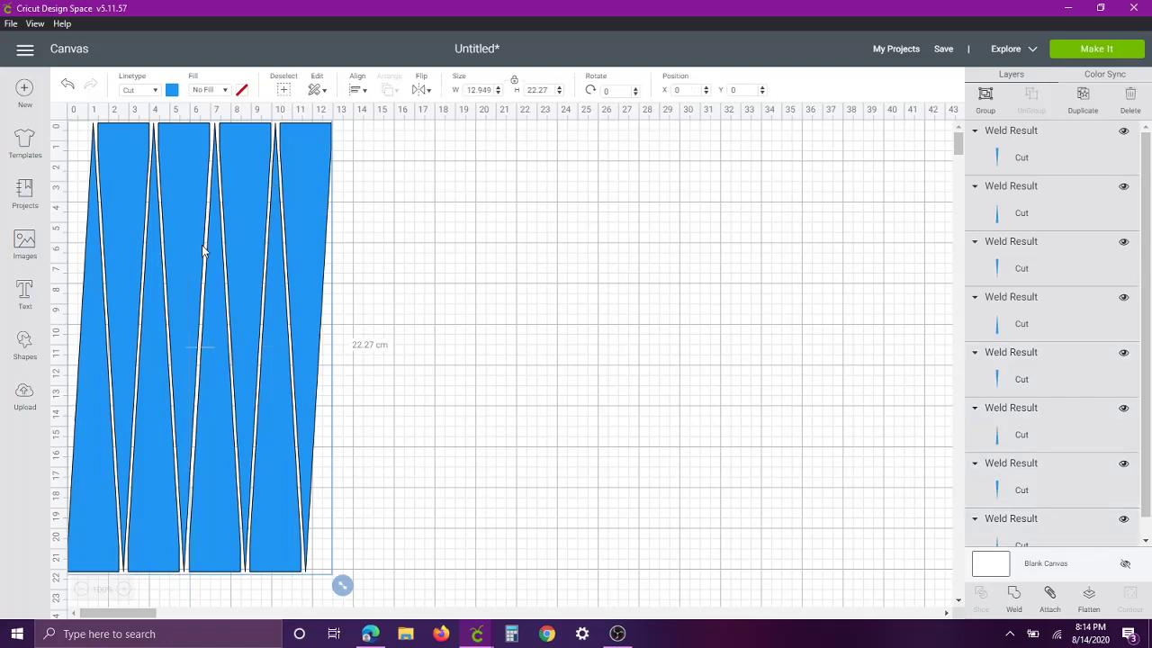
right_click(240, 262)
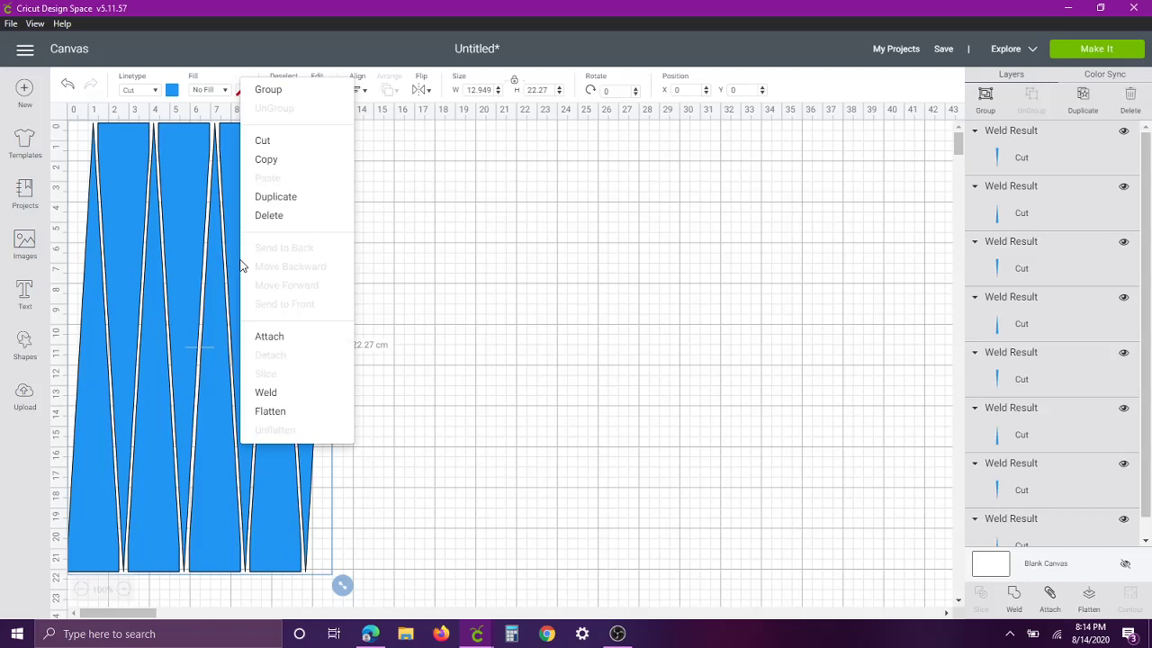
click(262, 201)
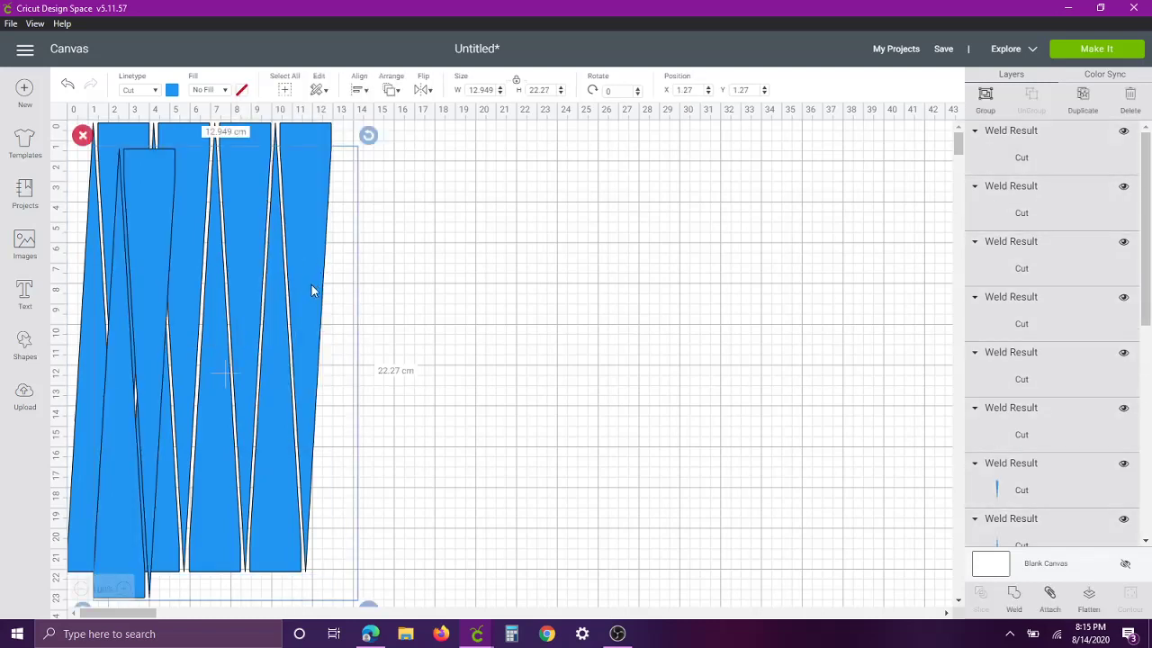
drag(393, 233, 542, 199)
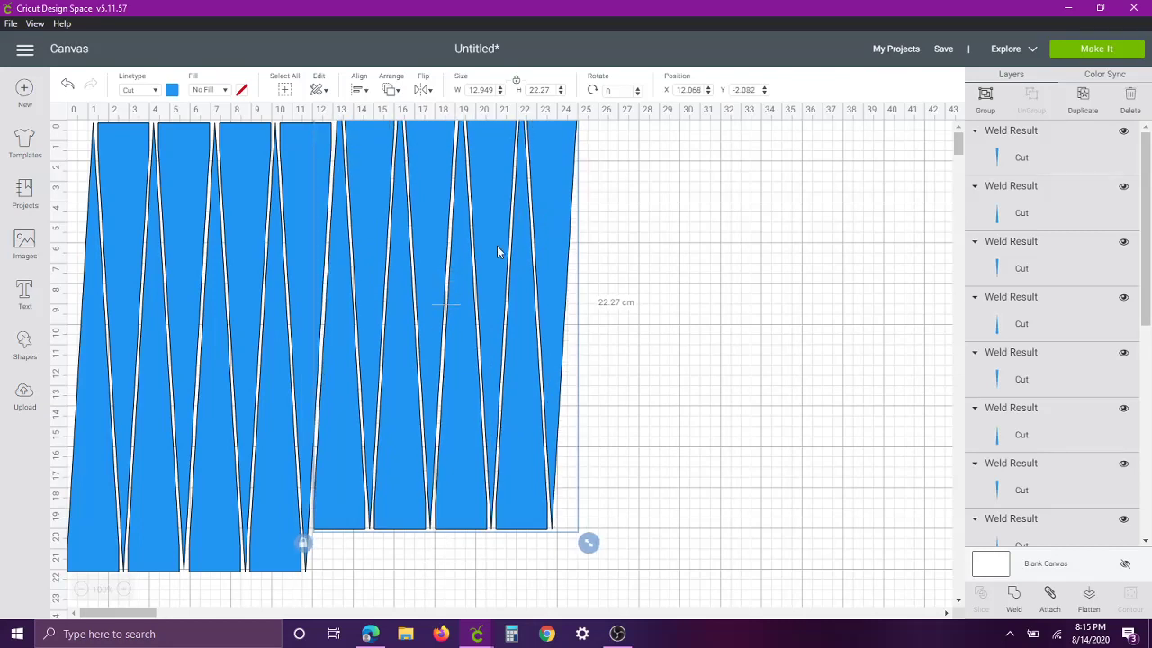
click(628, 214)
drag(638, 268, 350, 381)
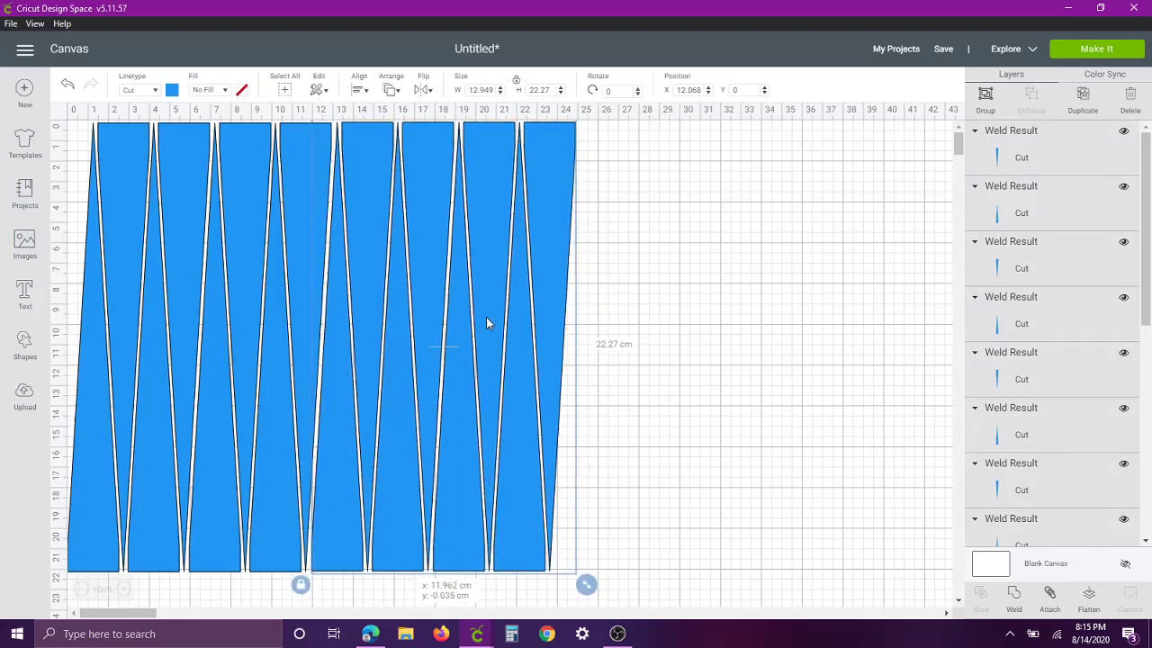
click(641, 258)
Copy the four rightmost triangles to extend the row to about 31 cm
drag(641, 251, 463, 419)
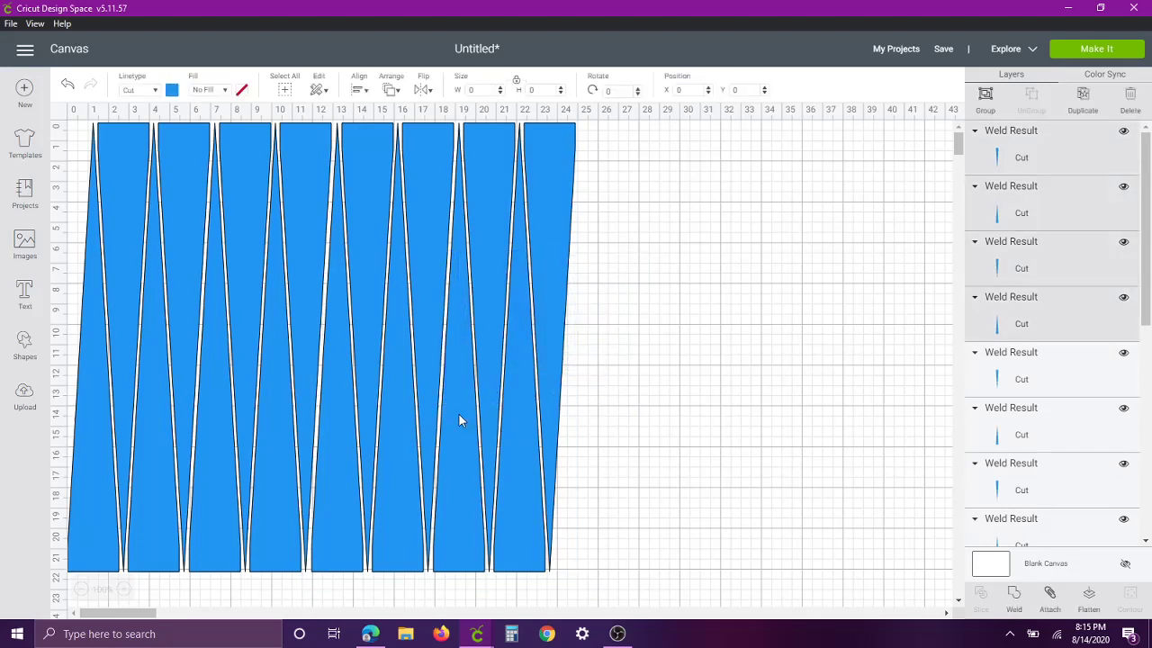
right_click(466, 389)
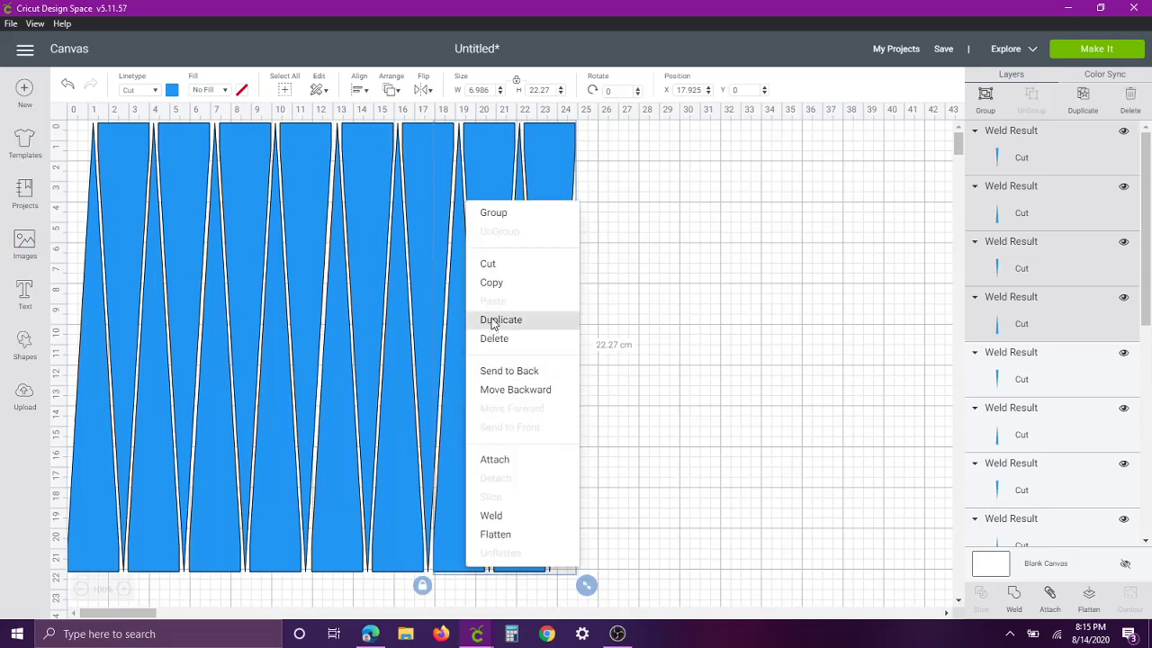
click(490, 320)
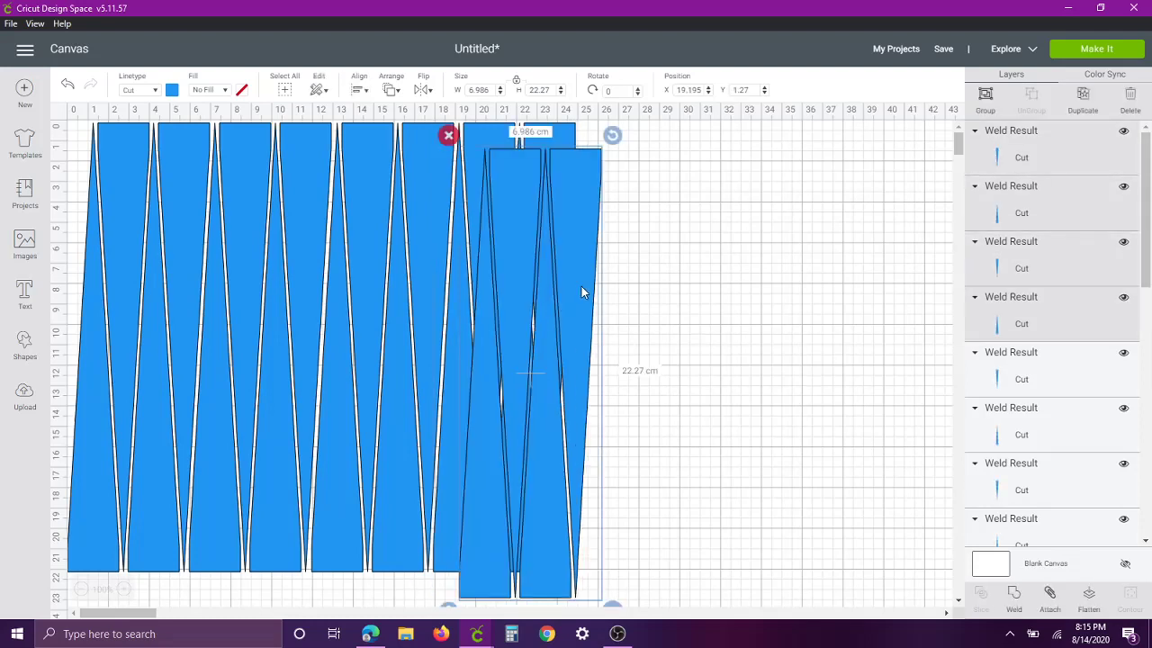
drag(581, 286, 661, 267)
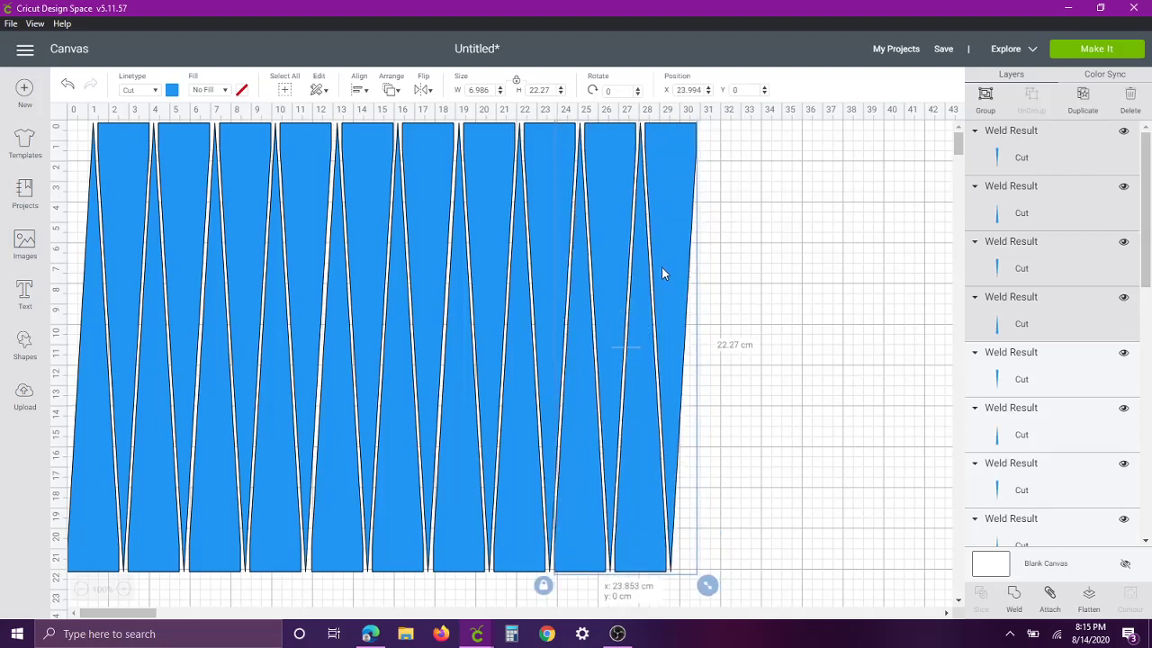
click(808, 276)
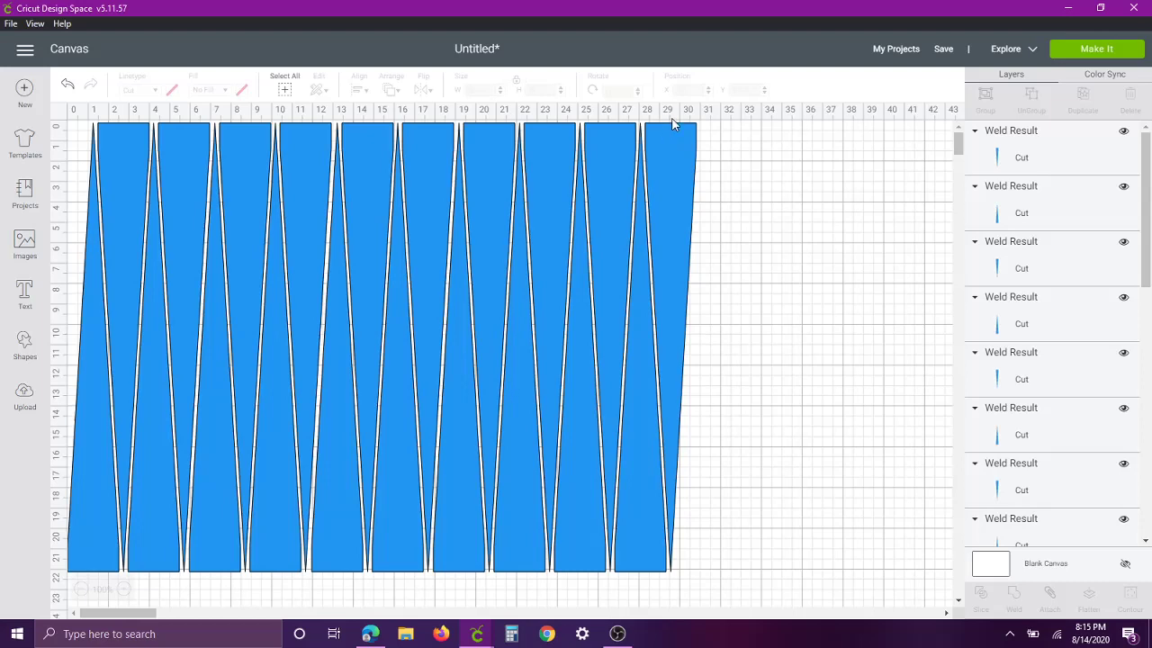
Delete the extra strip at the right end of the row
click(674, 192)
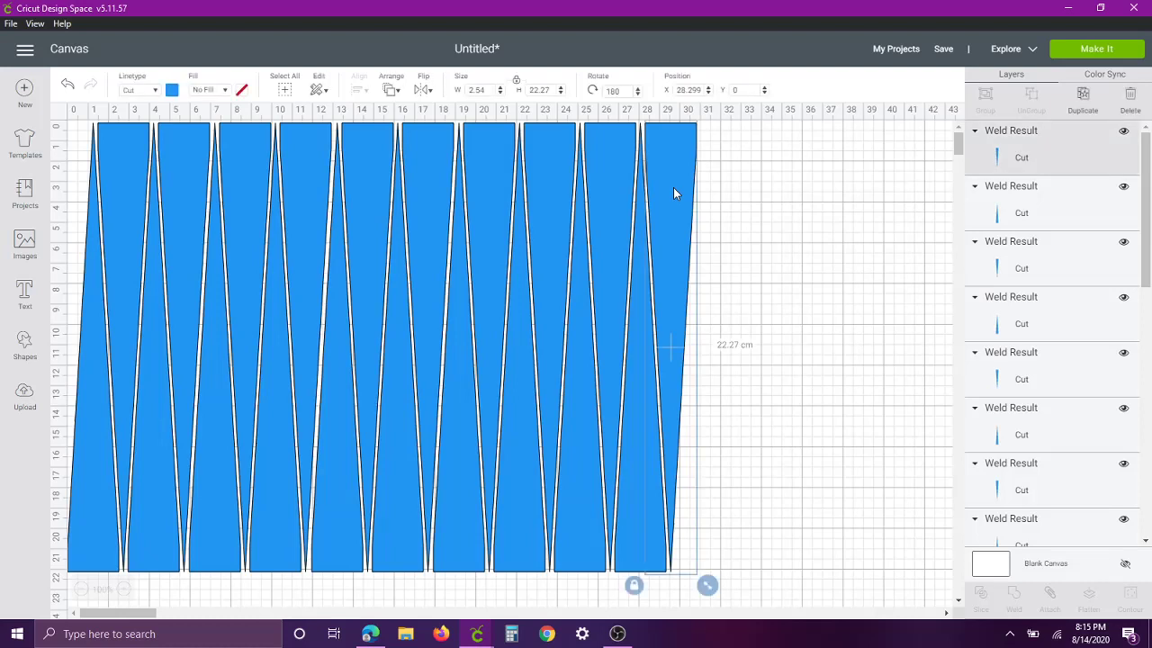
key(Delete)
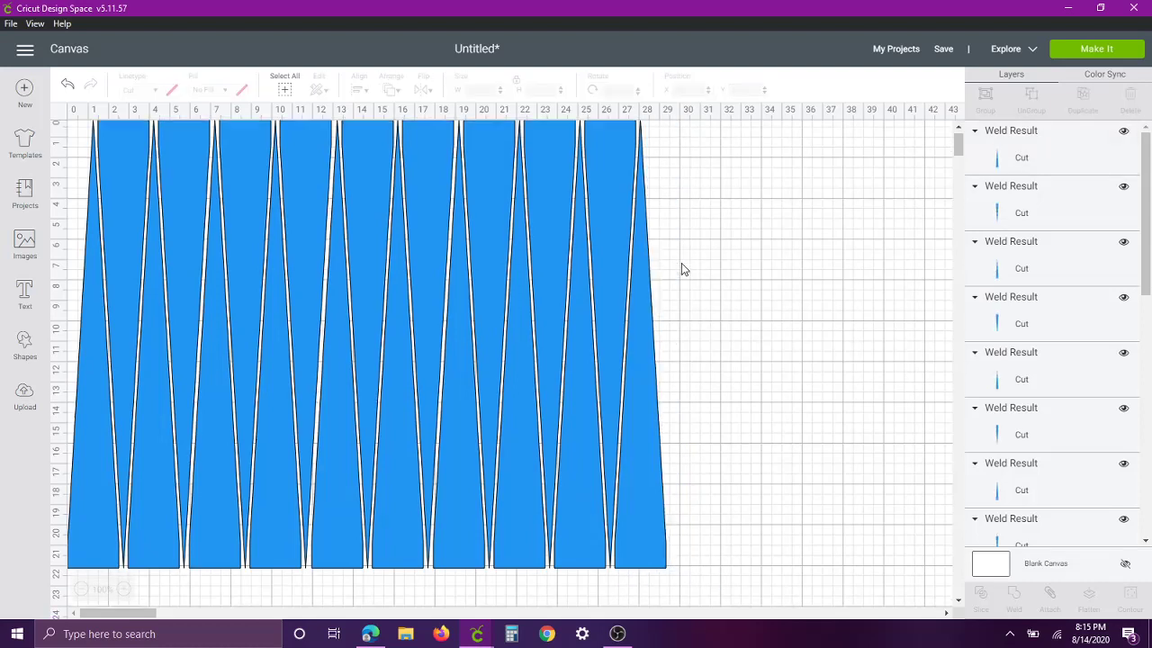
scroll(681, 263, down, 5)
scroll(681, 264, down, 3)
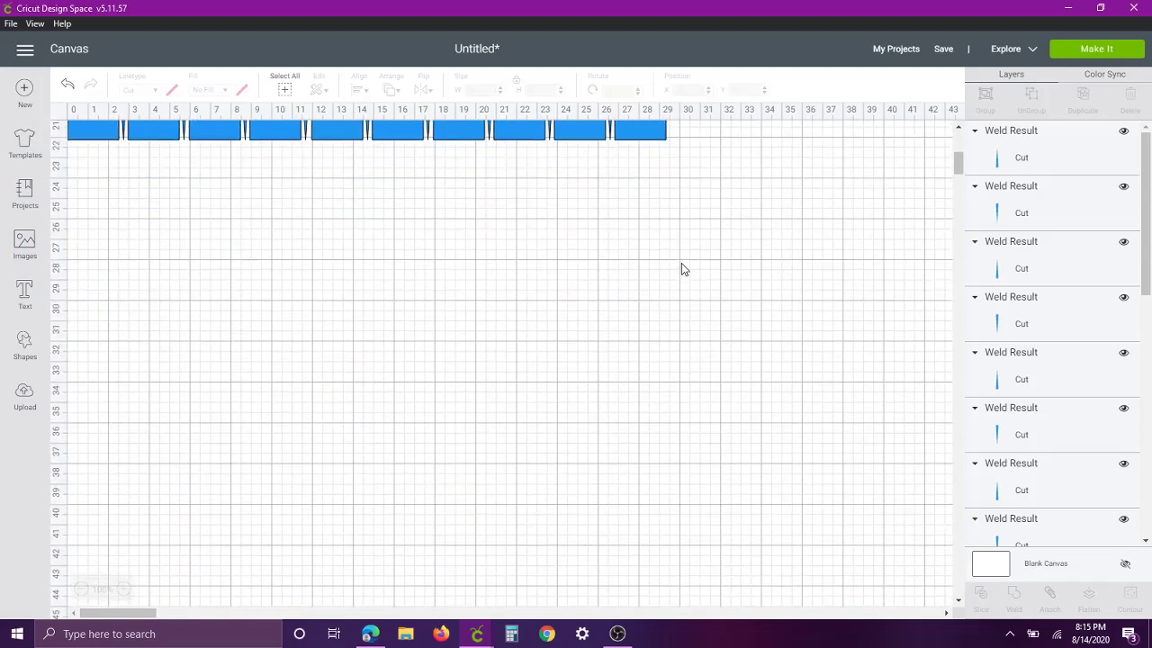
scroll(681, 263, up, 2)
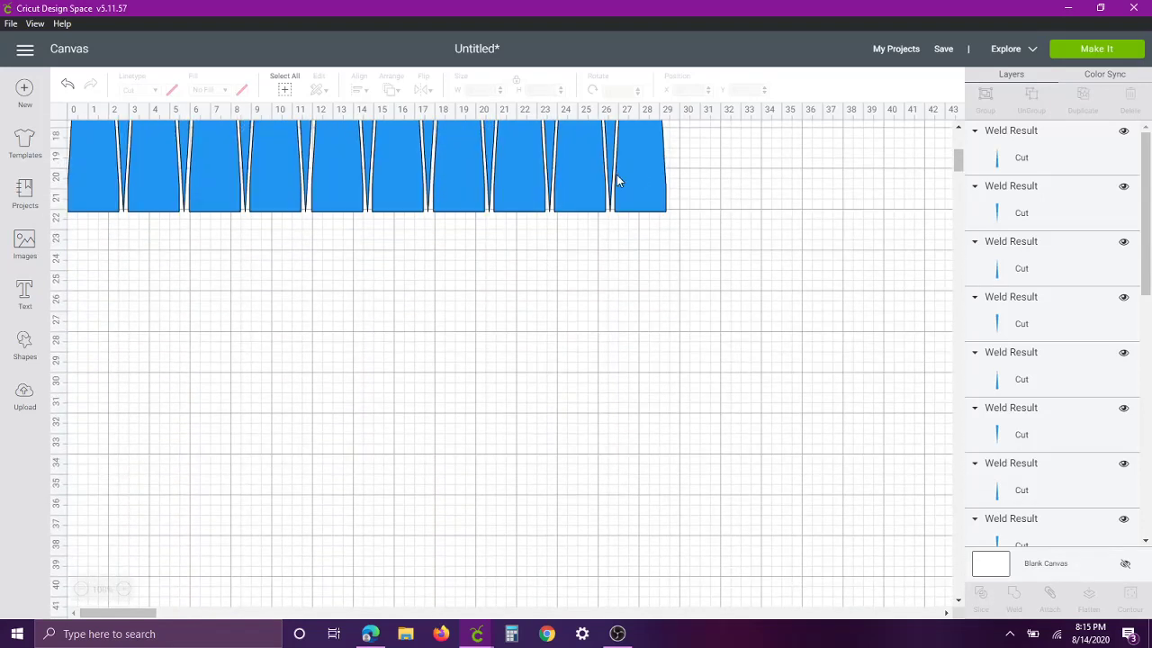
click(644, 180)
click(684, 189)
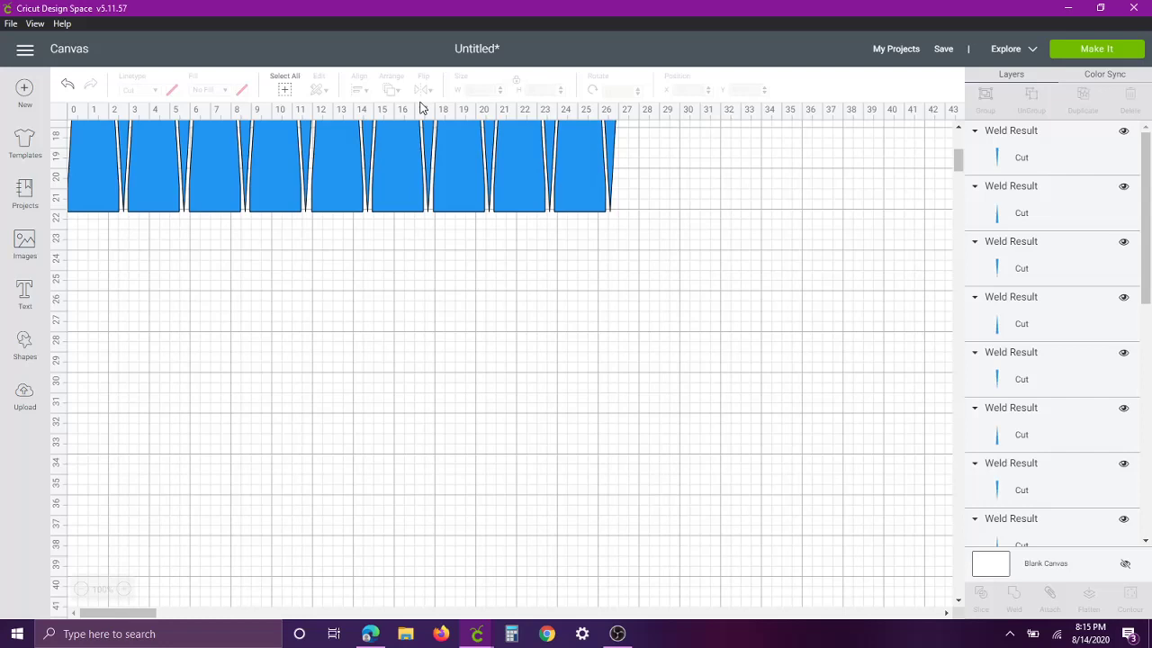
scroll(564, 239, up, 6)
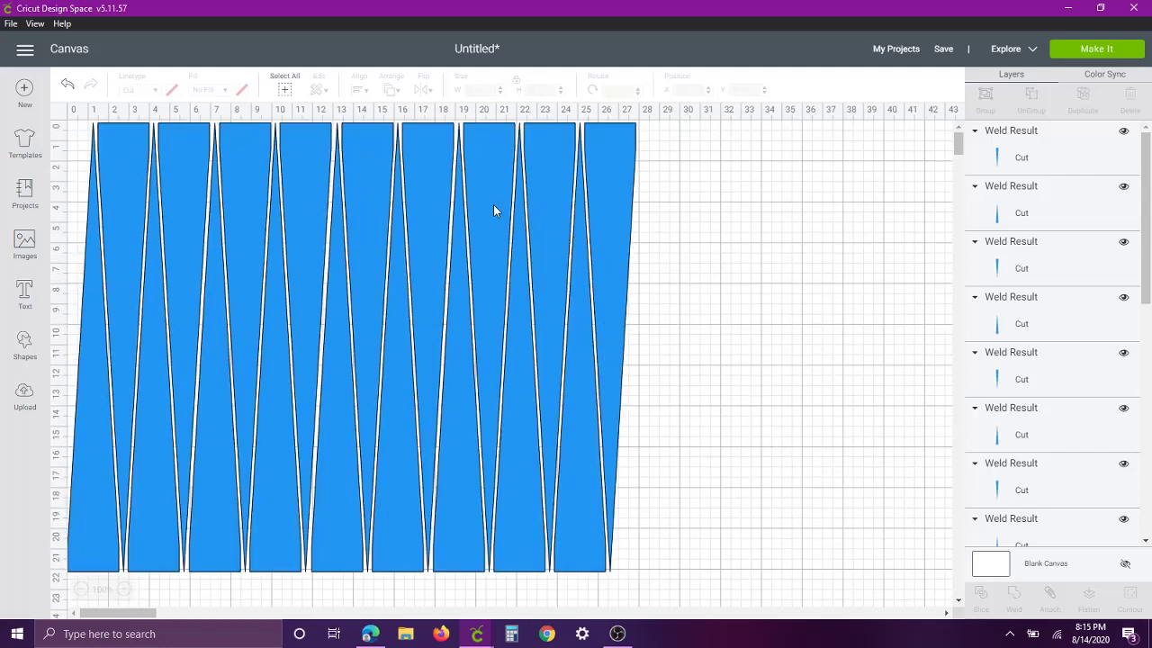
Distribute all strips horizontally, giving a 27.875 × 22.27 cm row
click(284, 89)
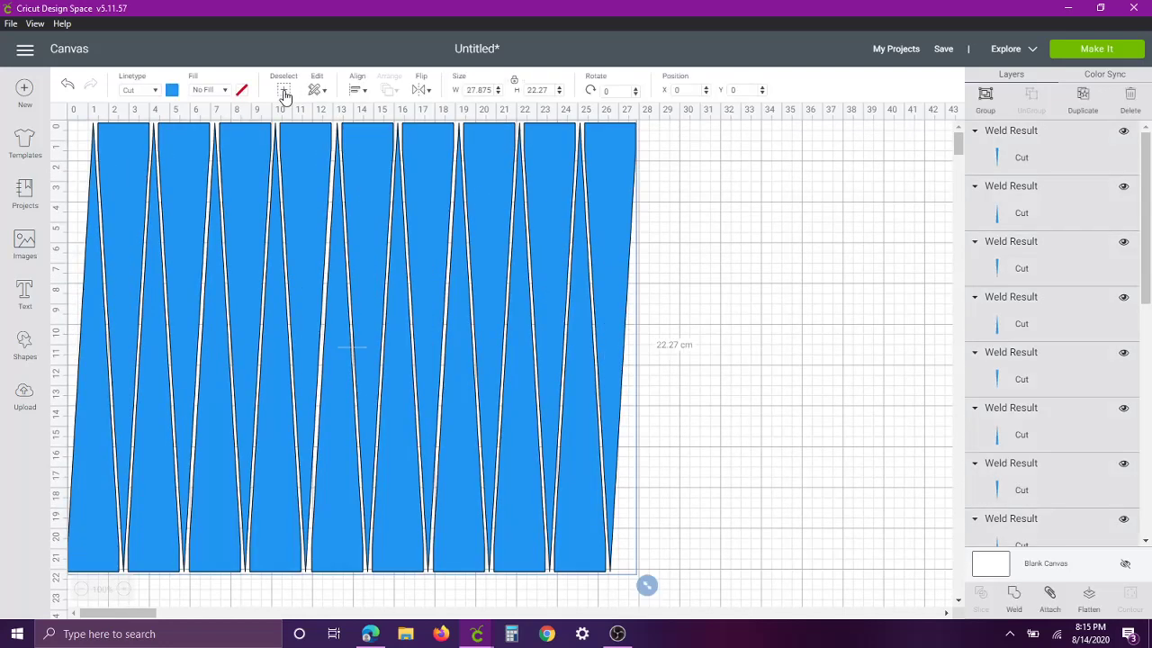
click(364, 93)
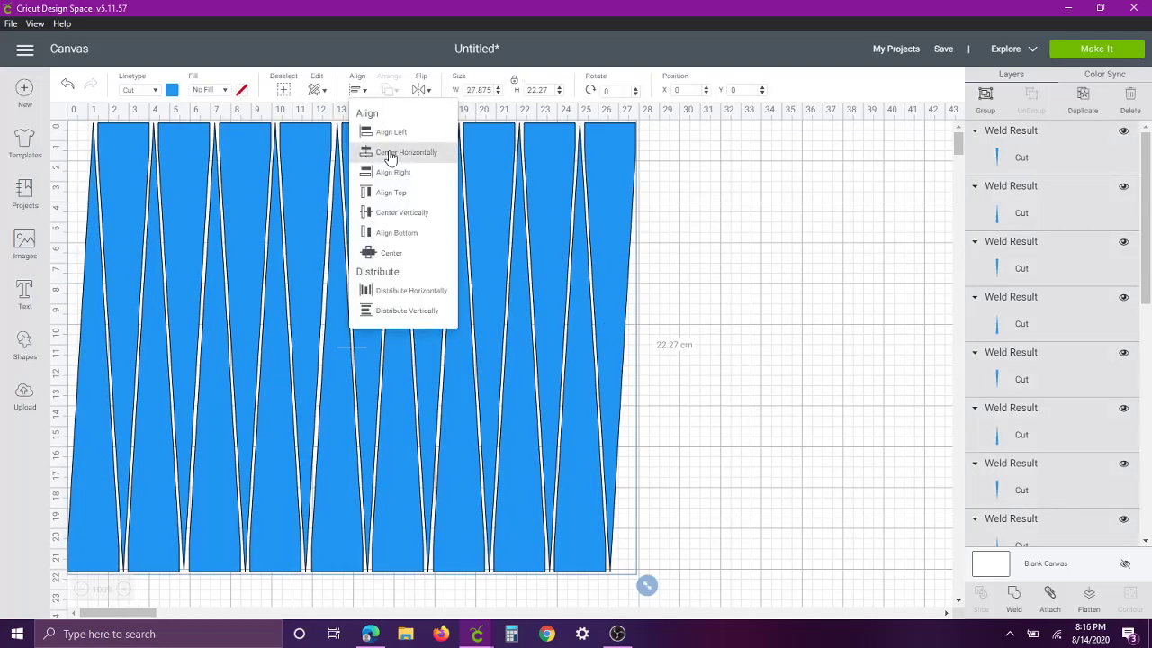
click(396, 292)
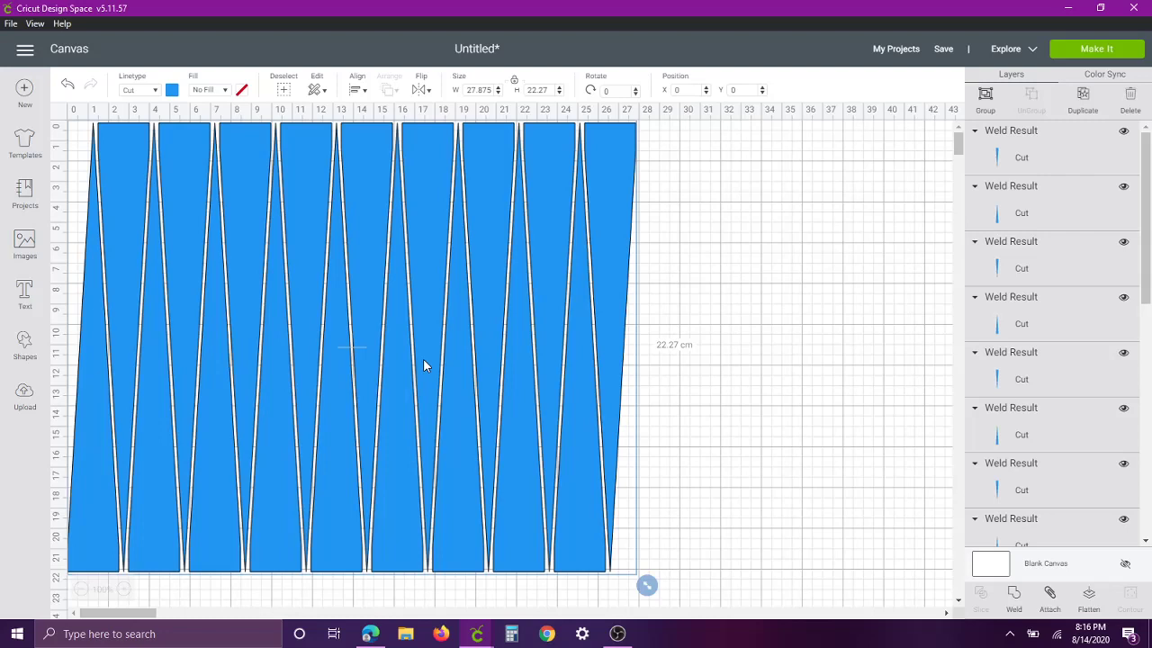
click(684, 308)
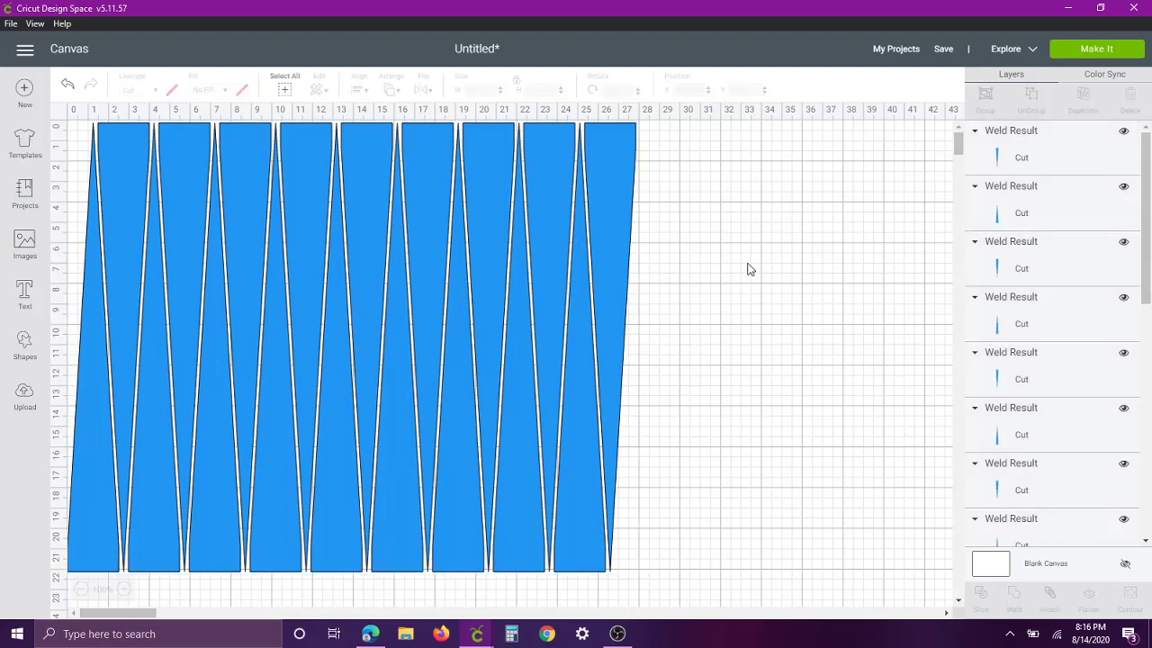
scroll(509, 435, down, 5)
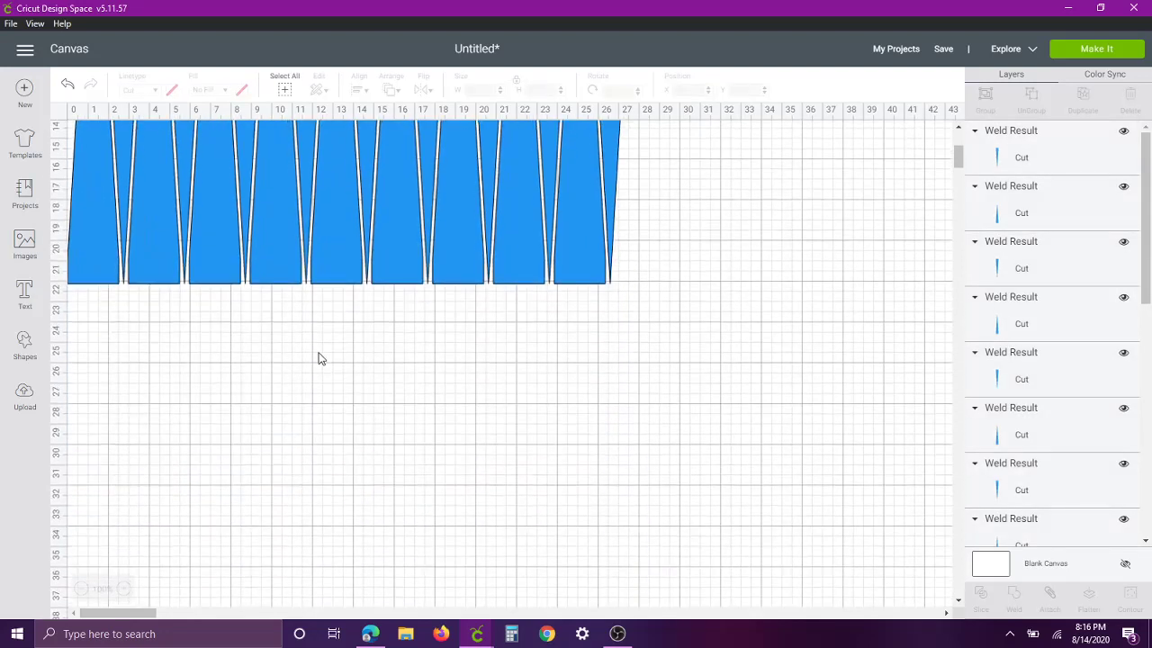
scroll(684, 273, up, 5)
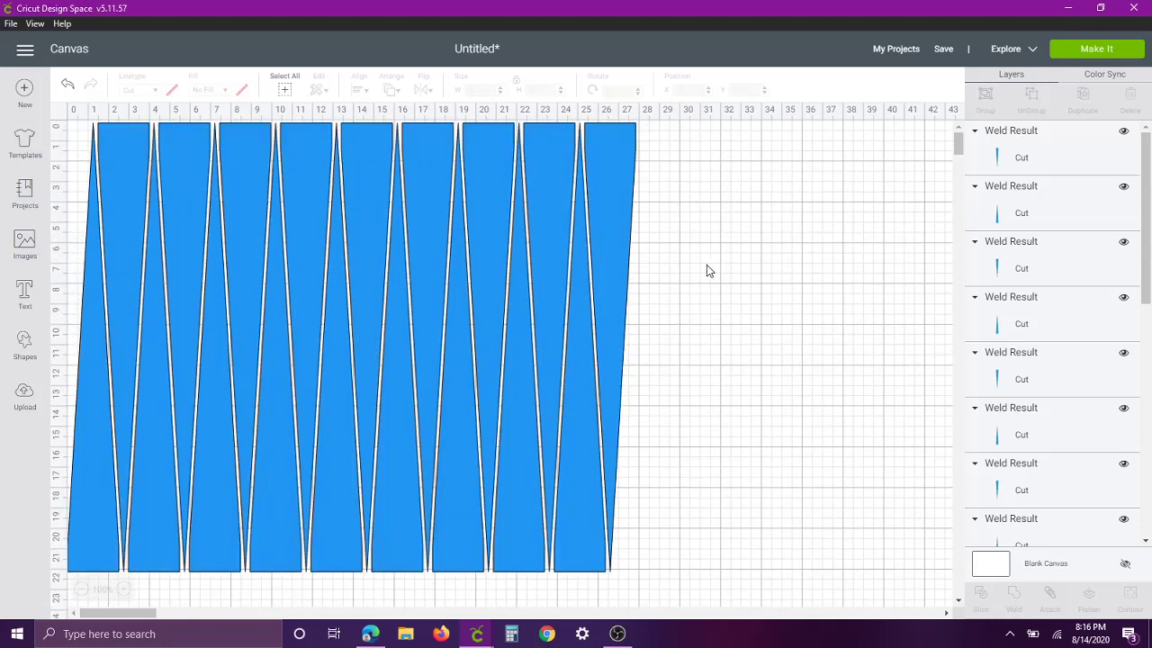
Duplicate the three right-hand strips and rotate the copies to 90°
drag(734, 295, 486, 340)
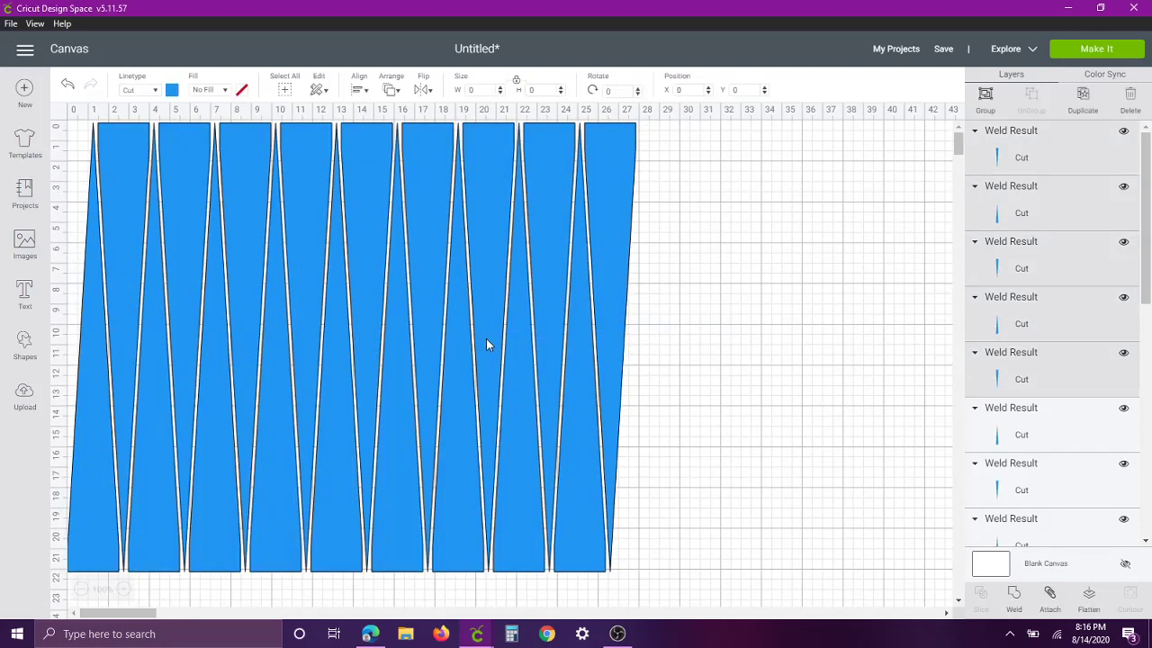
right_click(529, 301)
click(571, 231)
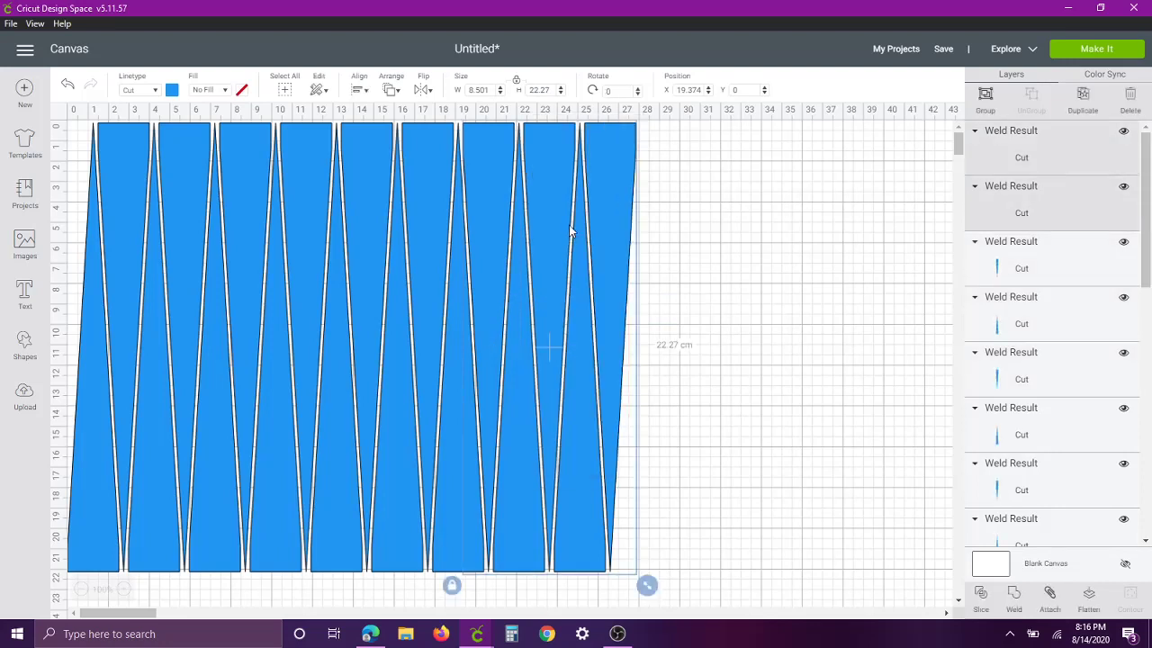
click(612, 91)
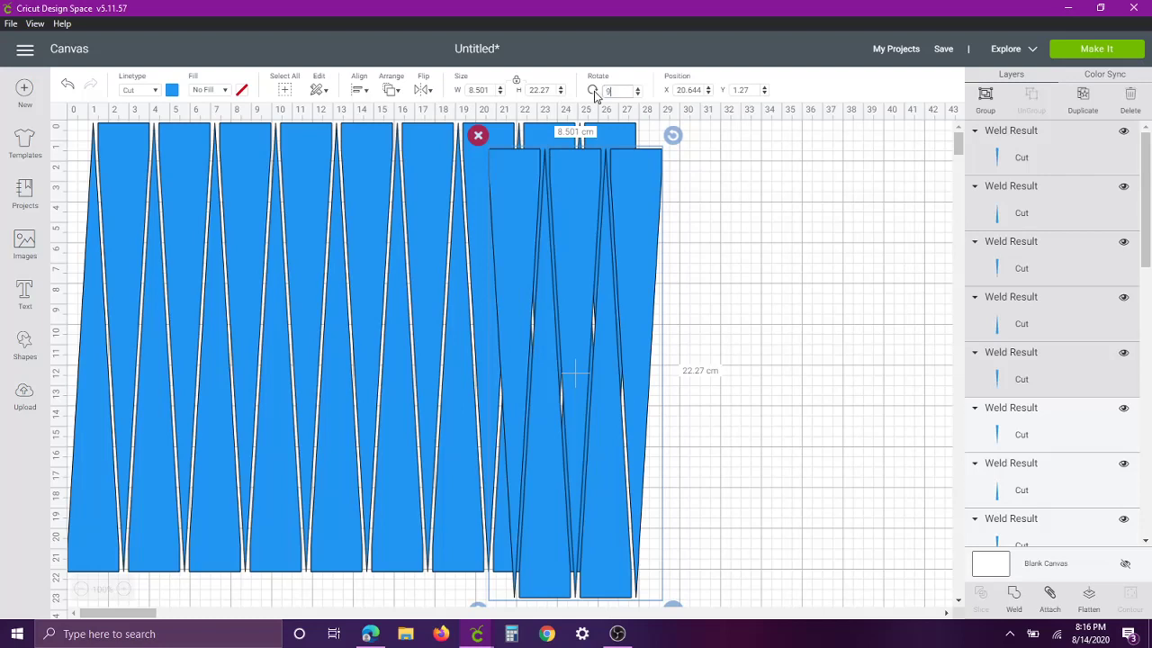
text(90)
click(594, 93)
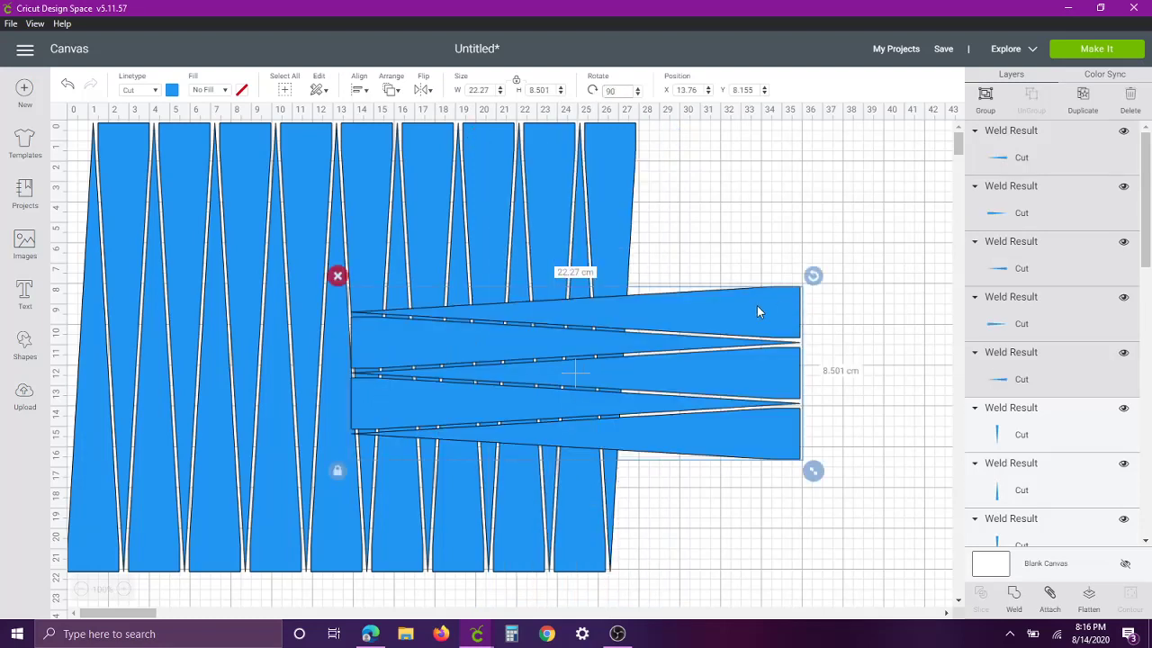
Place the sideways copies beneath the row and tilt them to about 93.36°
drag(757, 312, 523, 597)
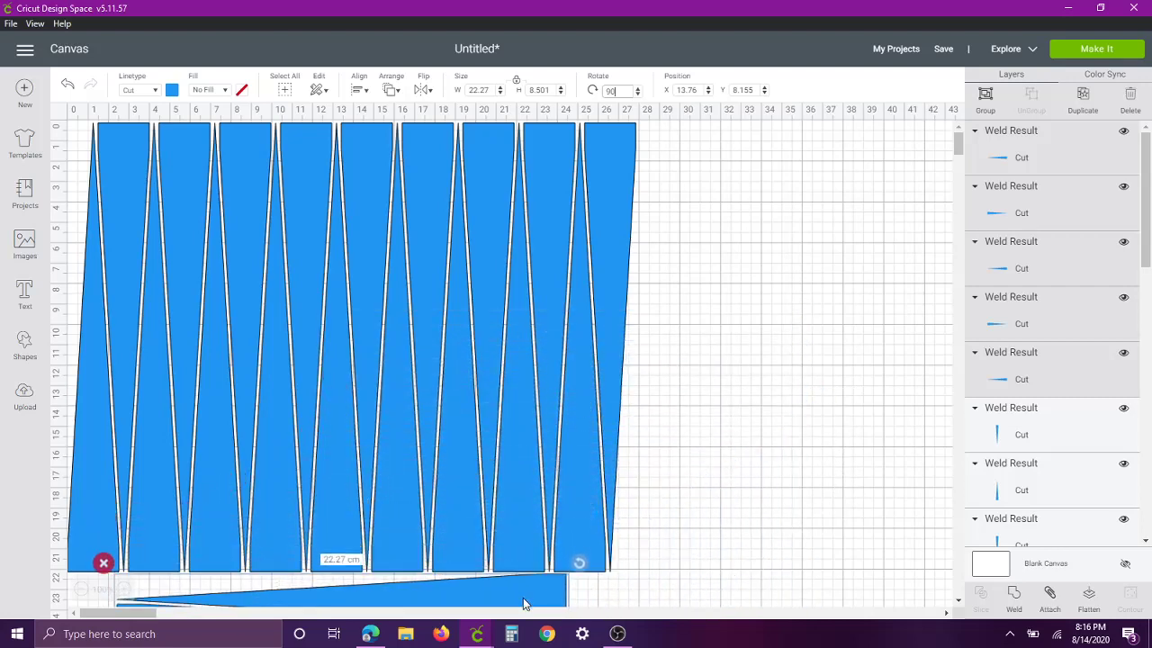
scroll(523, 598, down, 3)
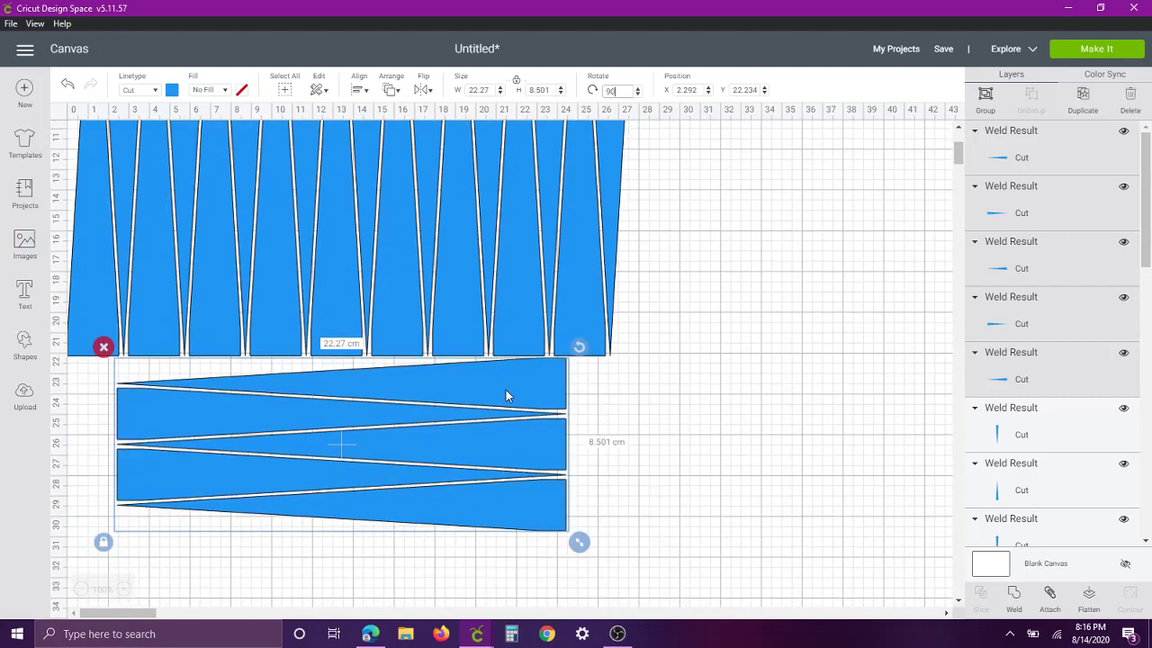
drag(506, 390, 502, 395)
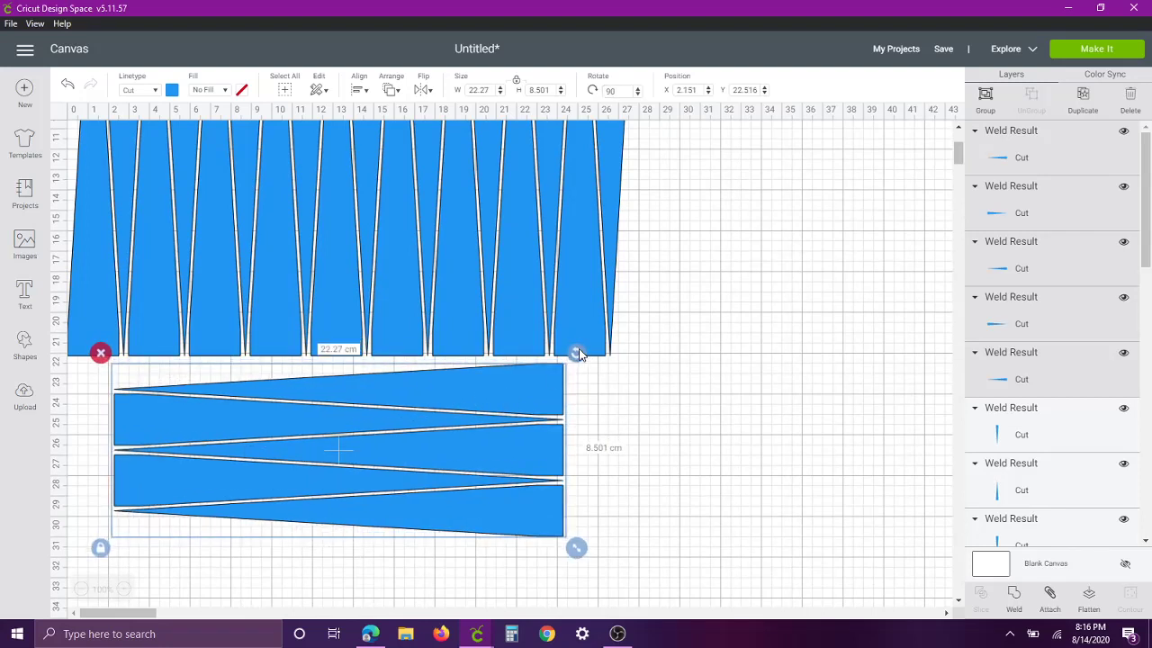
mouse_move(579, 354)
mouse_down()
mouse_move(593, 376)
mouse_move(585, 367)
mouse_up()
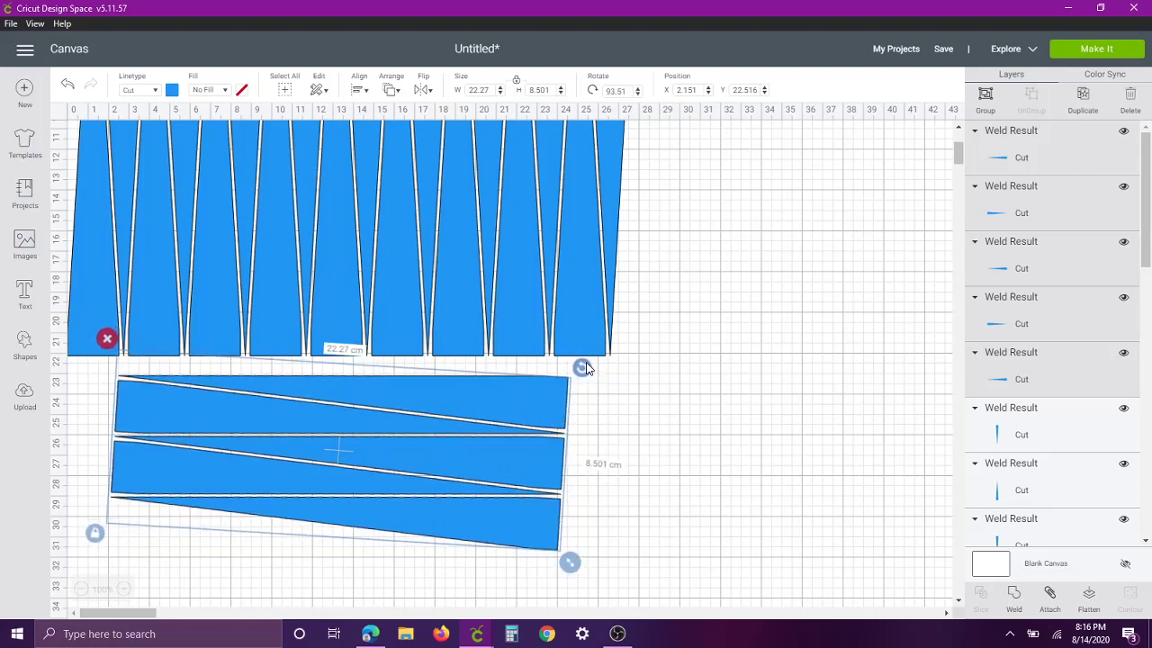
drag(399, 404, 402, 385)
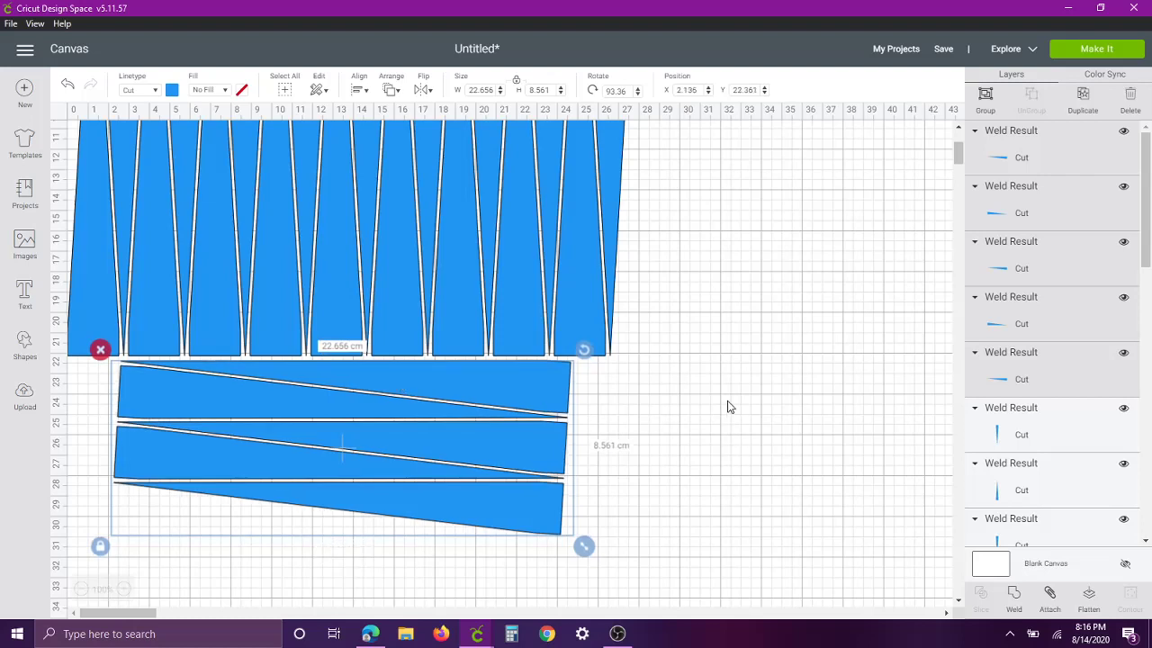
Delete the lowest sideways strip beneath the main row
click(99, 553)
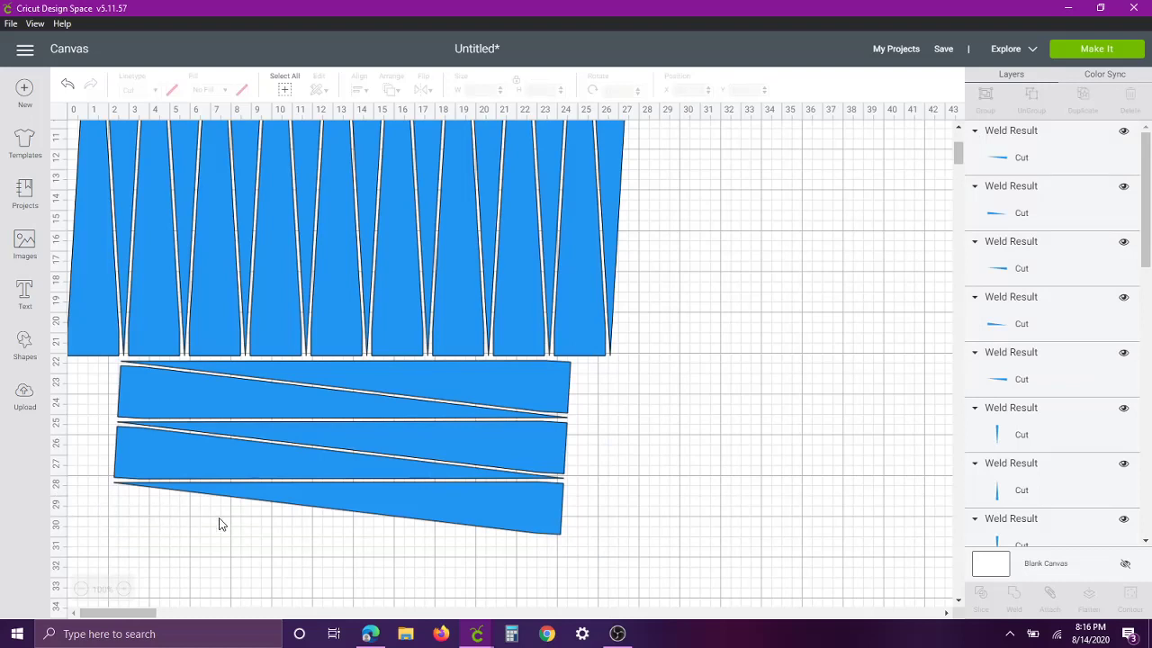
click(465, 518)
key(Delete)
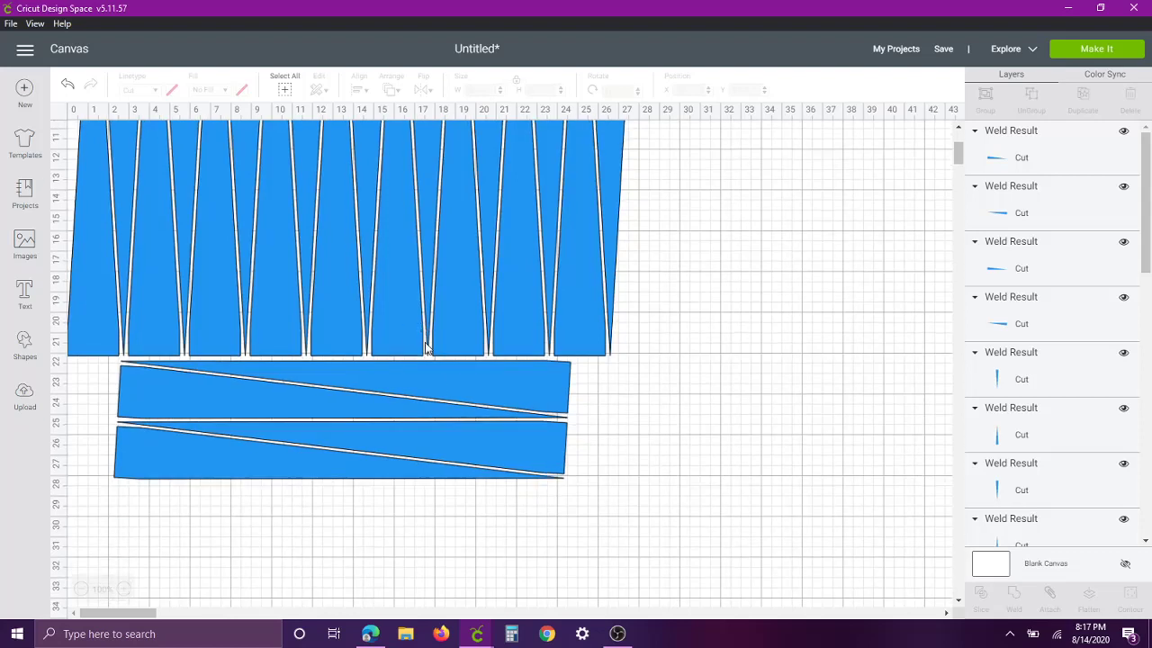
scroll(438, 379, up, 3)
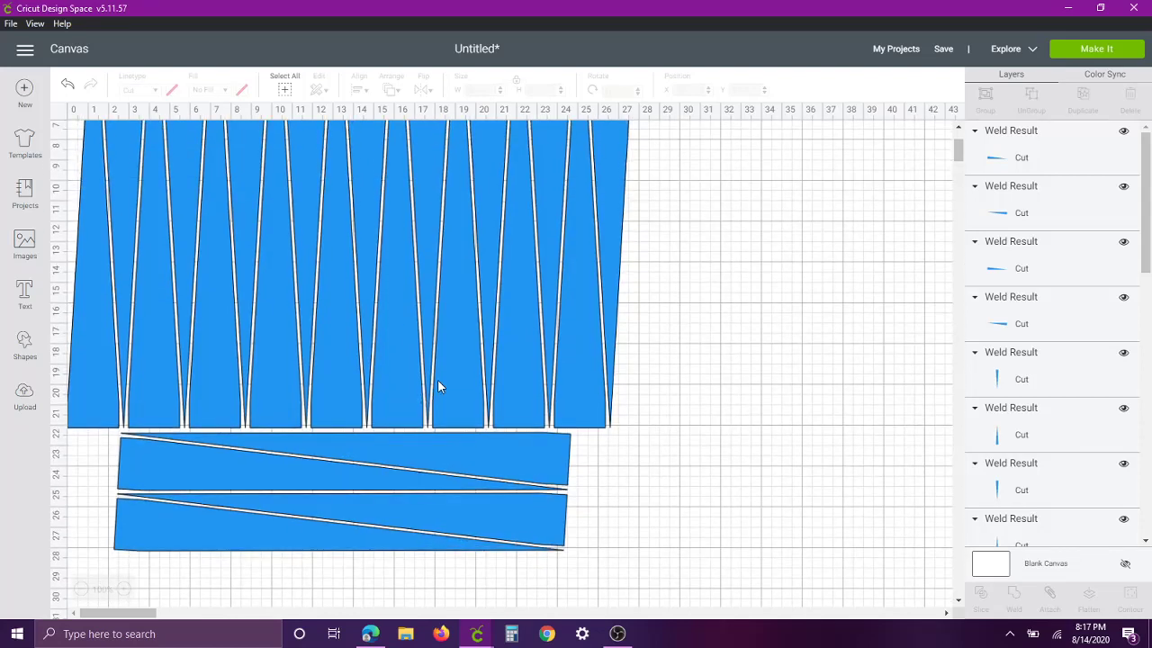
scroll(438, 386, up, 5)
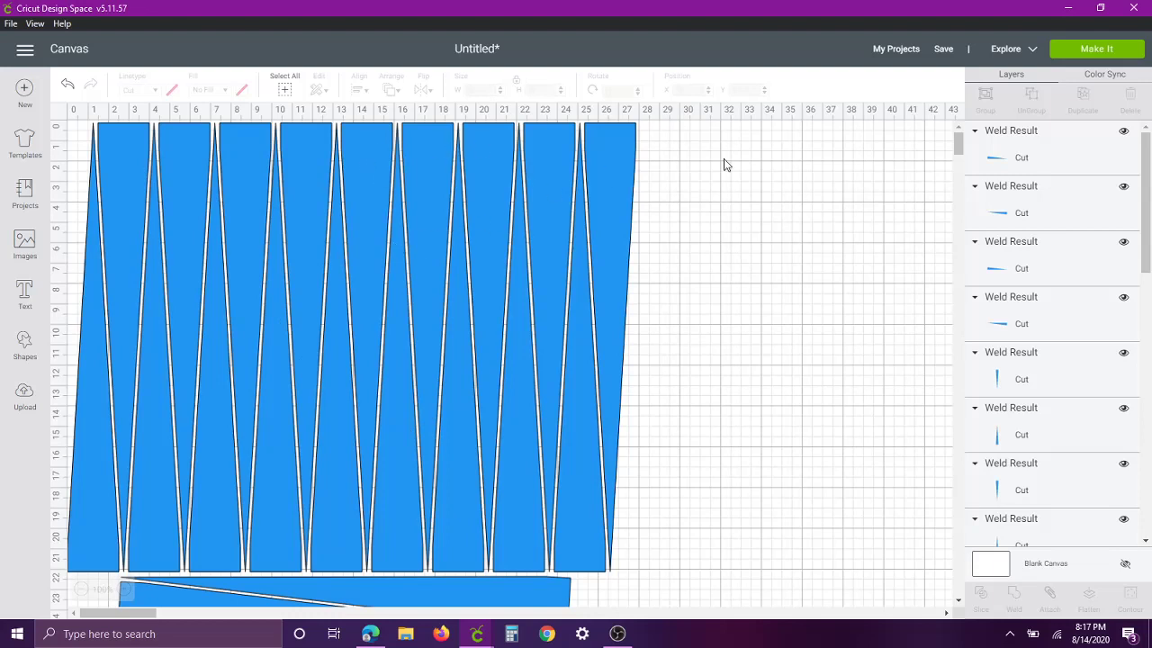
click(1080, 52)
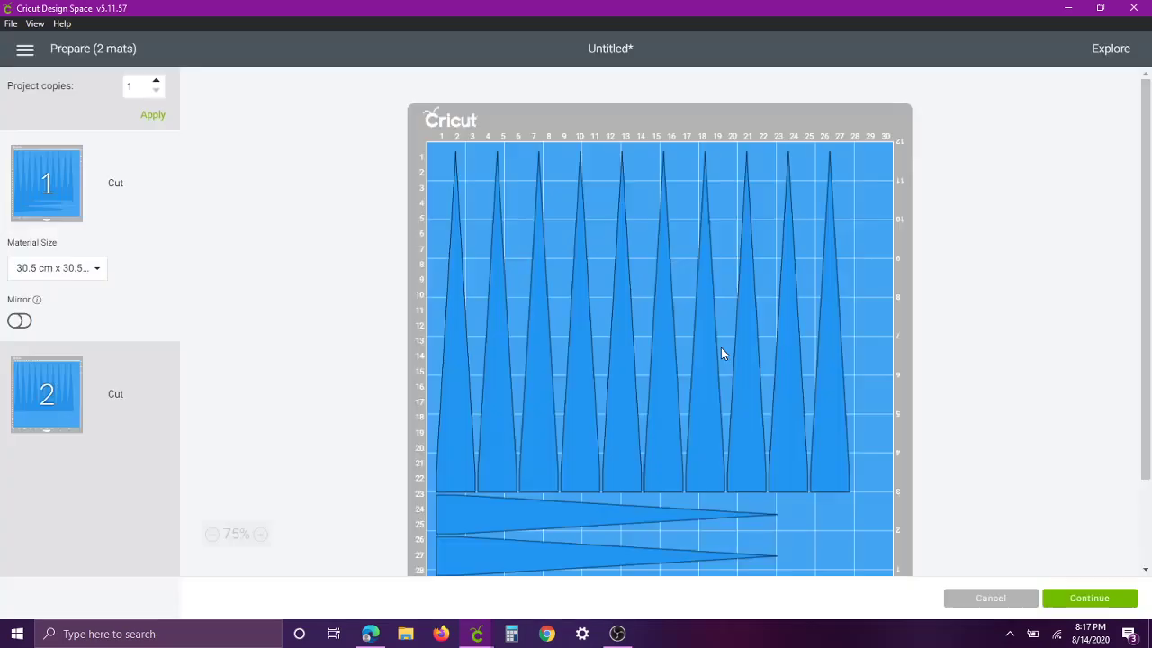
scroll(625, 385, down, 3)
click(43, 378)
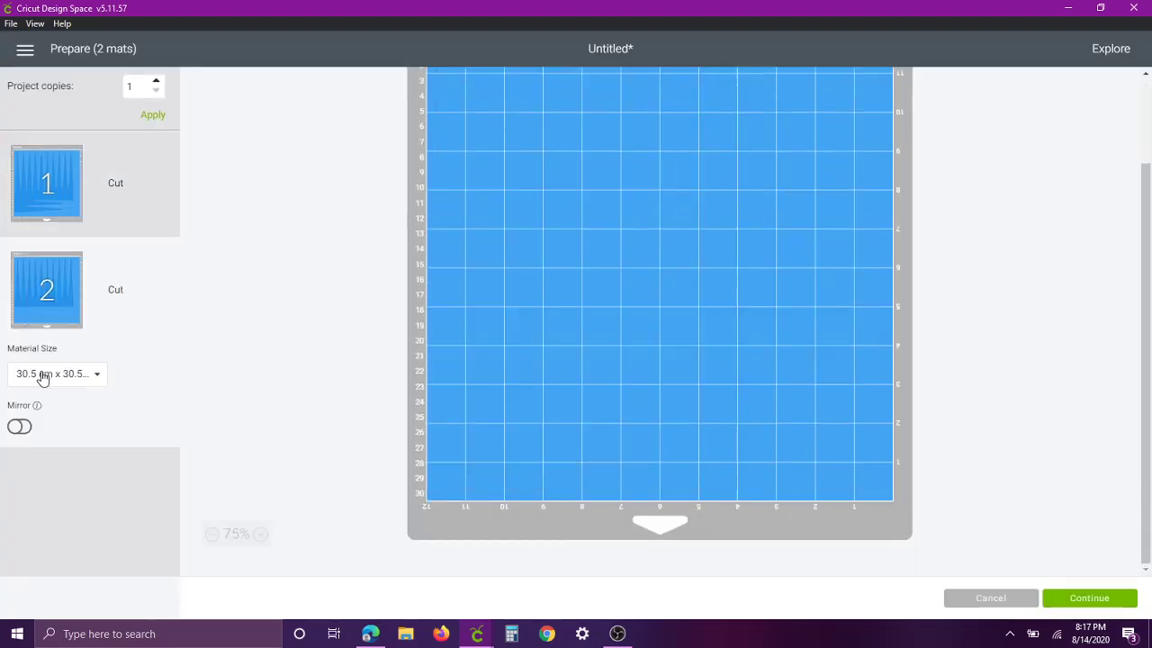
scroll(558, 330, up, 3)
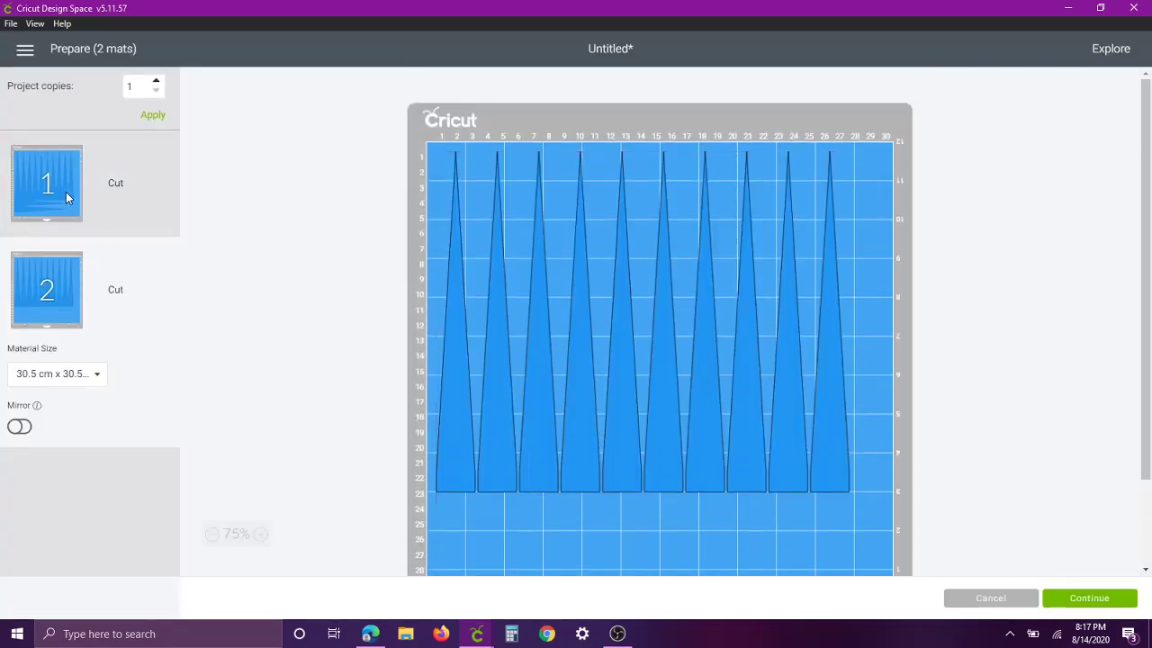
click(64, 189)
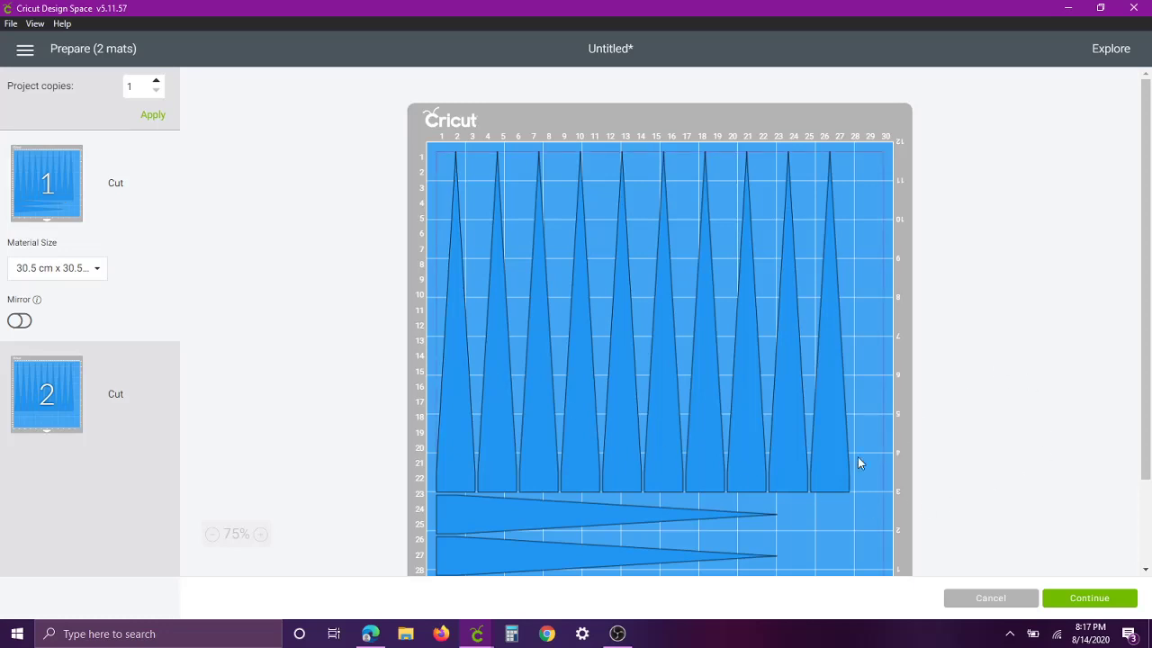
click(991, 598)
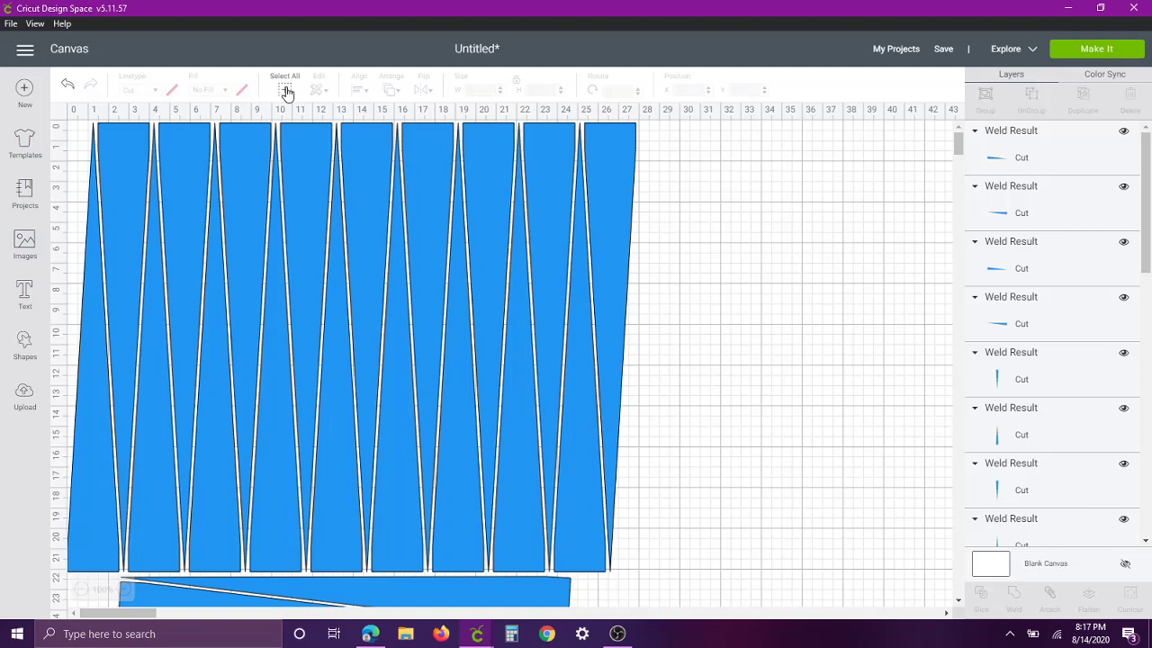
Attach every tapered and sideways bead strip into one group and send it to Make It, fitting on one mat
click(287, 93)
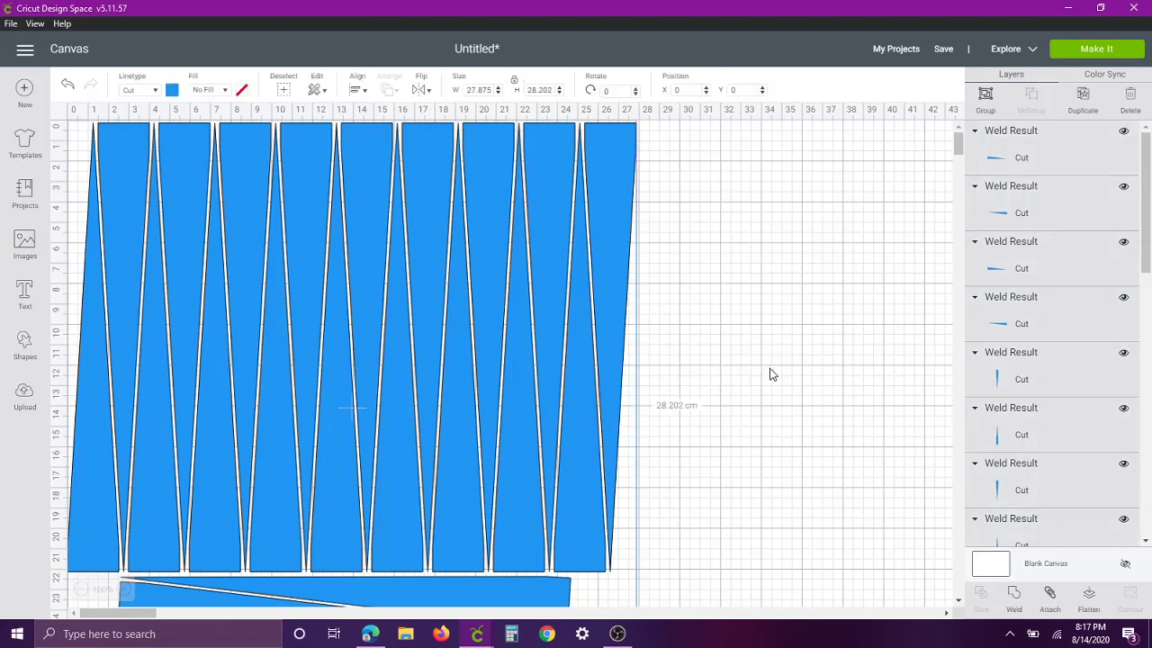
click(1051, 599)
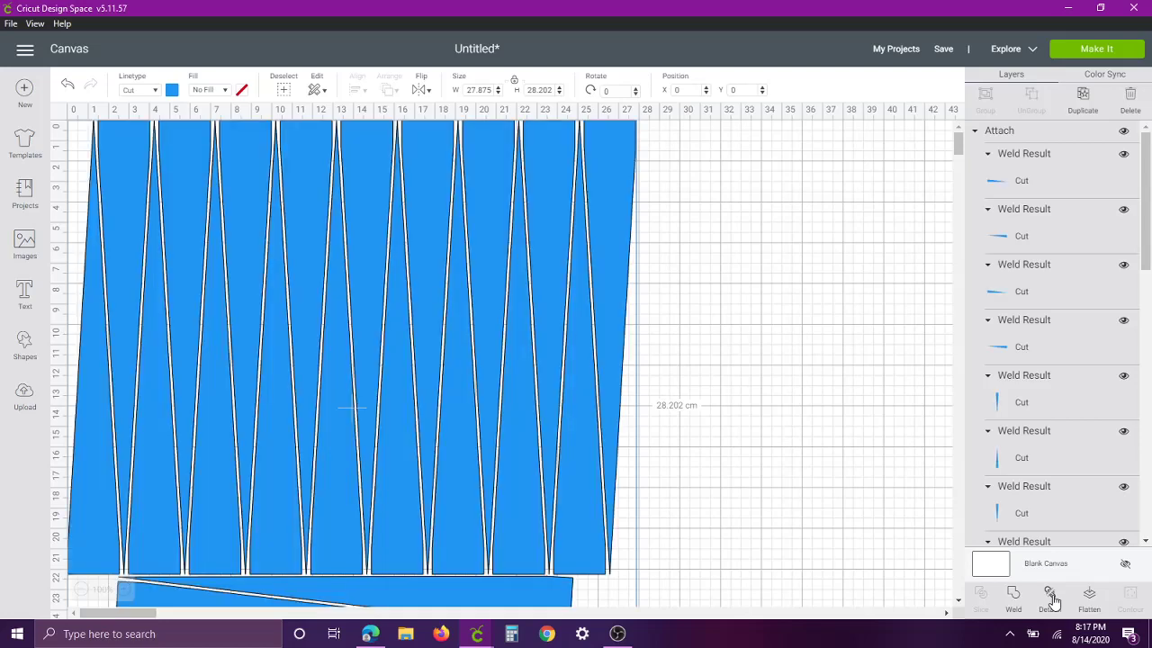
click(1119, 55)
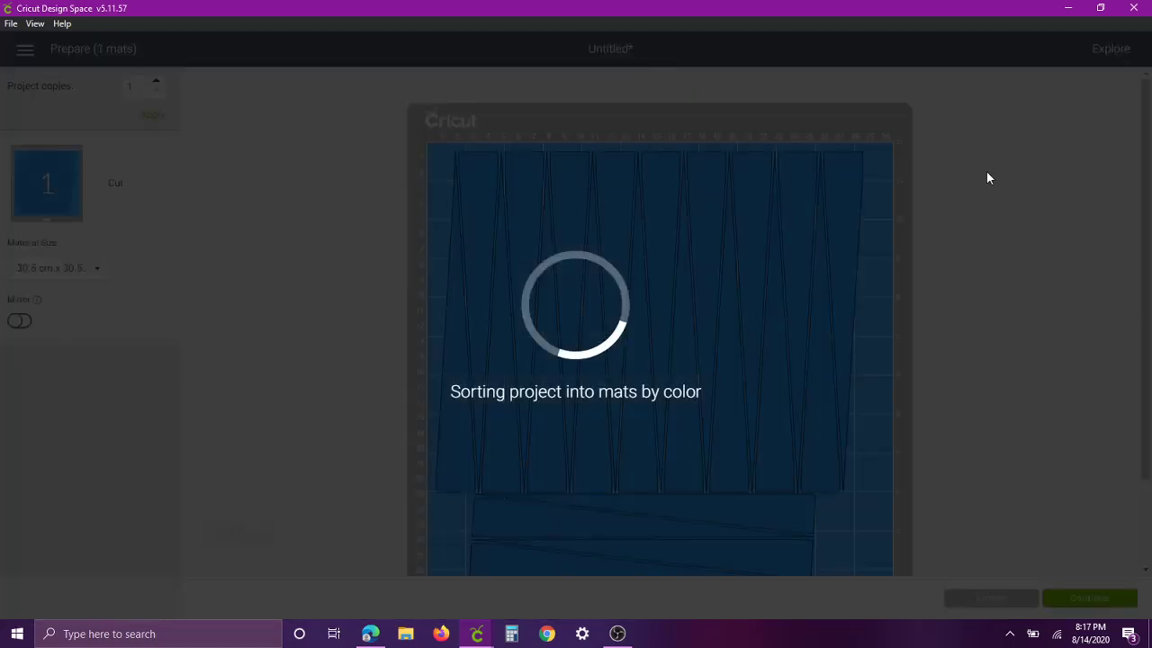
scroll(750, 256, down, 3)
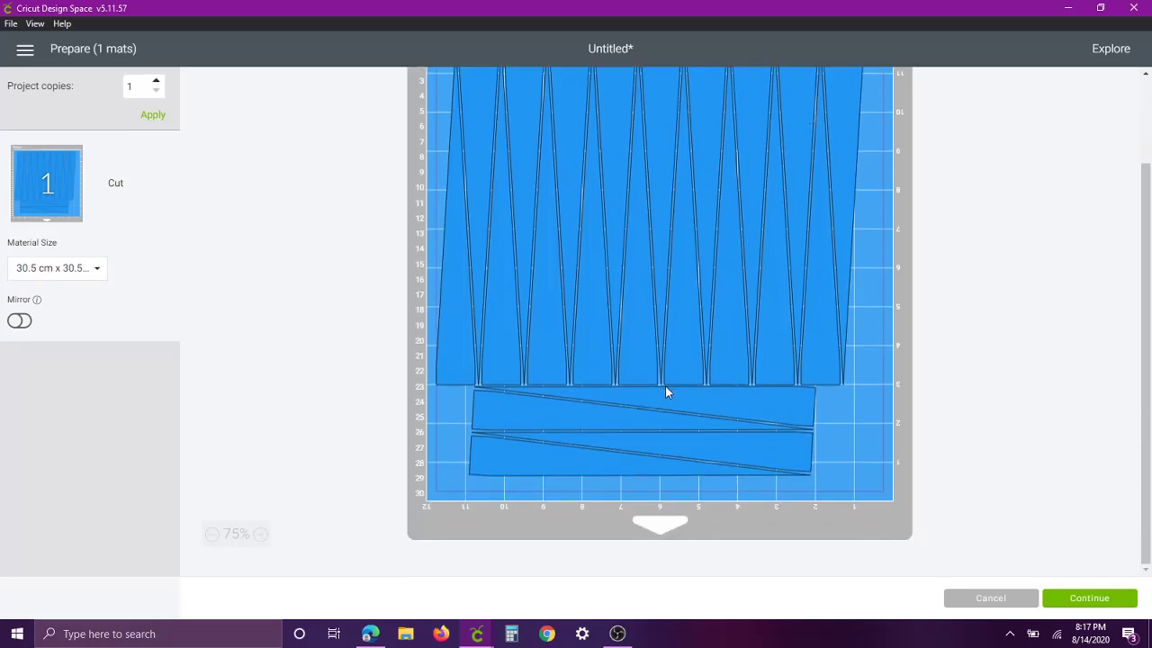
scroll(666, 391, up, 3)
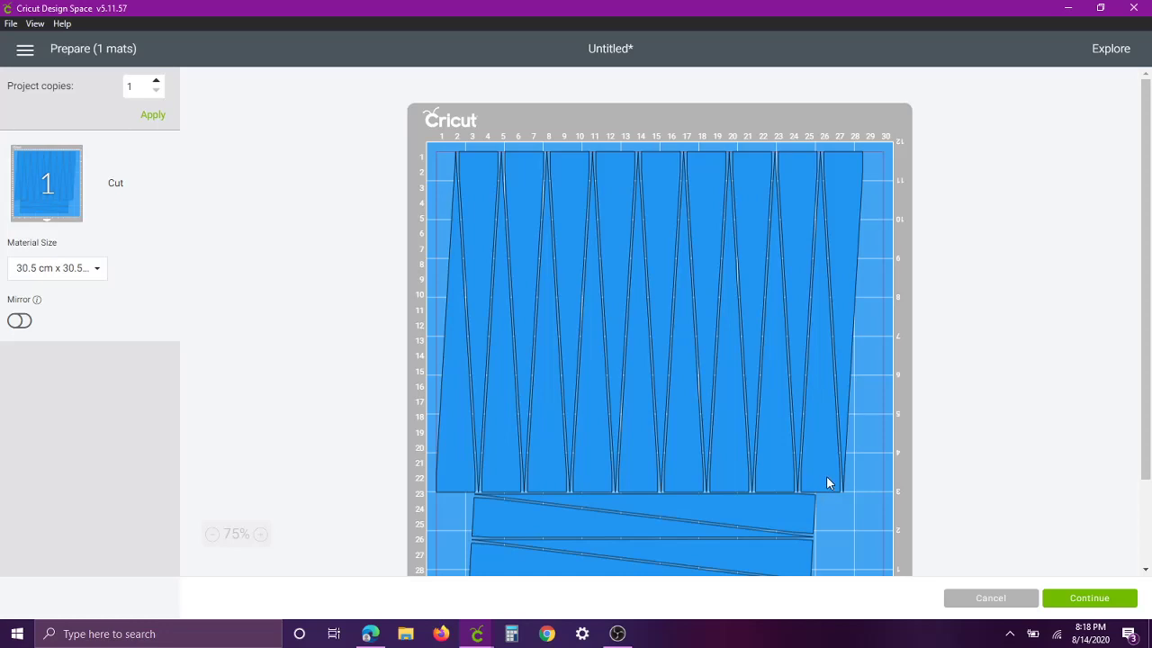
scroll(826, 477, down, 1)
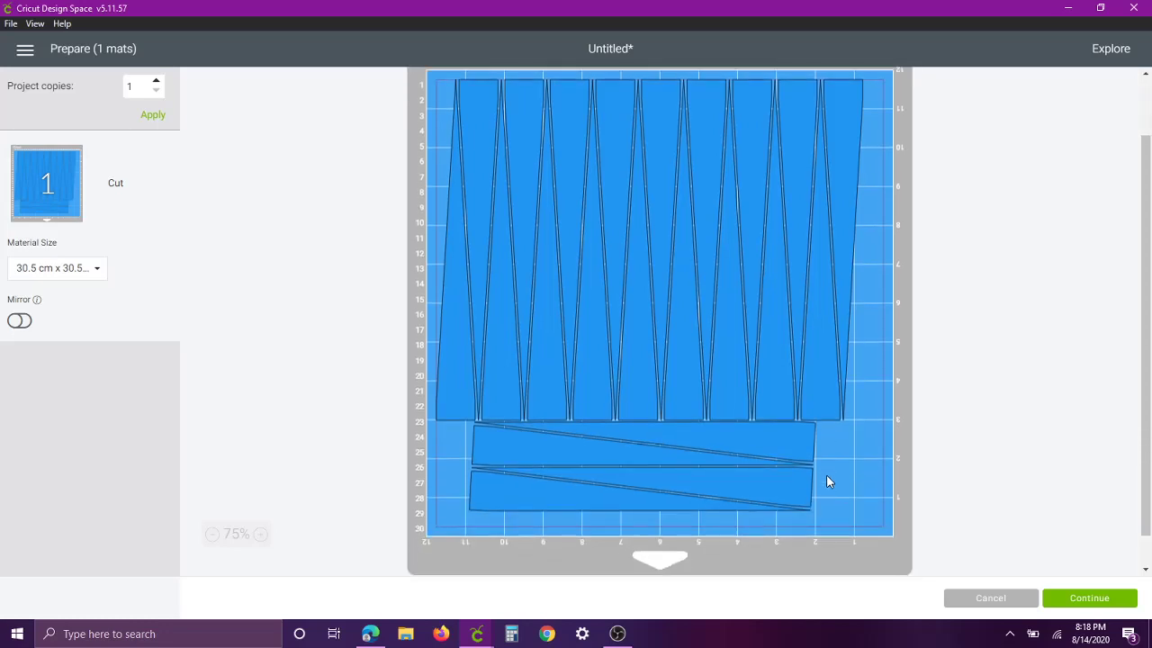